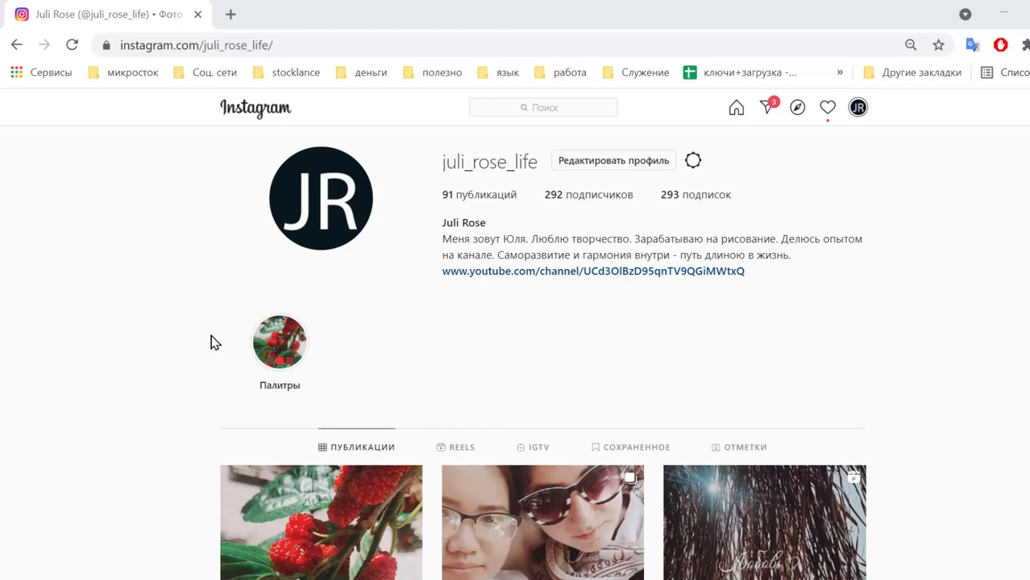
Scroll through the Instagram profile's post grid.
scroll(193, 346, down, 2)
scroll(174, 345, down, 2)
scroll(165, 344, down, 5)
scroll(163, 344, down, 4)
scroll(162, 344, down, 5)
scroll(161, 345, down, 5)
scroll(161, 343, up, 1)
scroll(163, 336, up, 1)
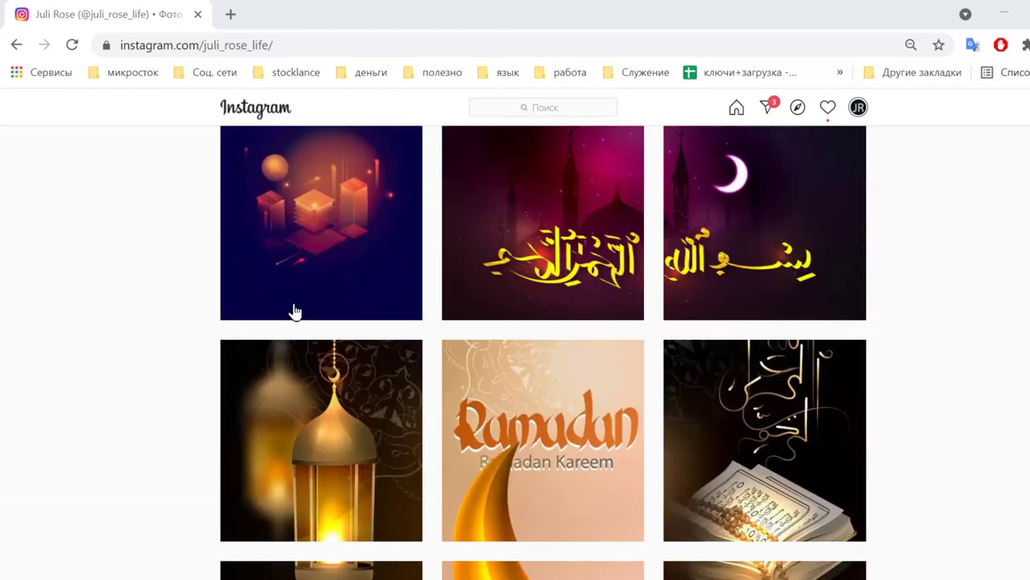
scroll(932, 298, down, 2)
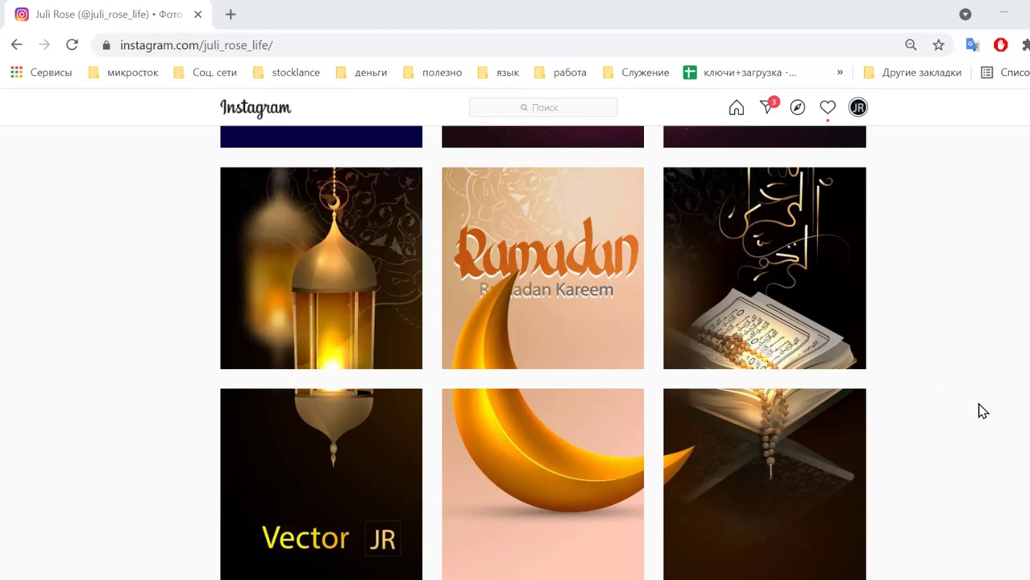
scroll(962, 419, down, 2)
scroll(958, 429, down, 4)
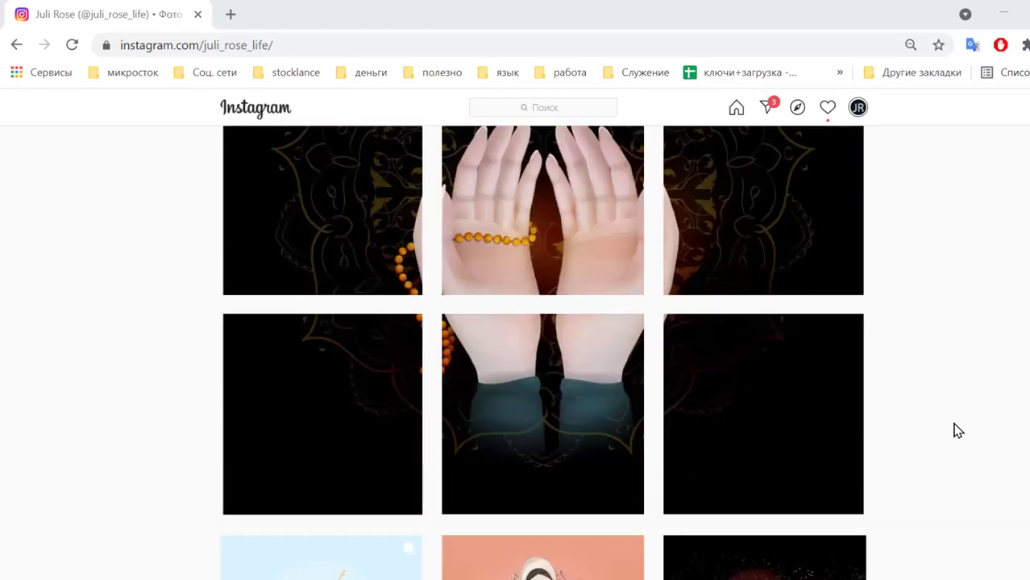
Zoom the browser out to 50% and scroll back to the multi-tile posts.
key(ctrl+minus)
key(ctrl+minus)
key(ctrl+minus)
key(ctrl+minus)
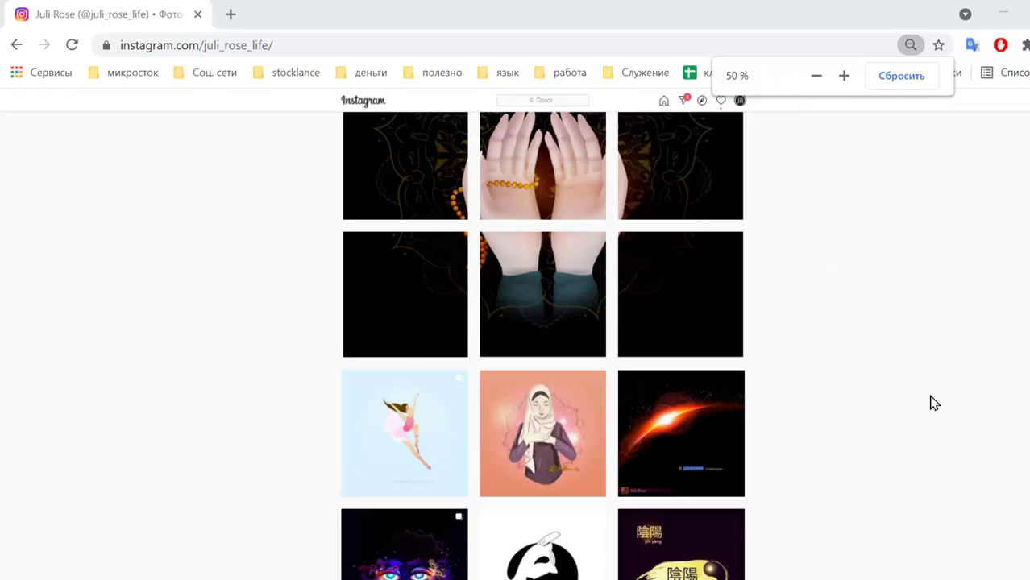
scroll(930, 402, up, 2)
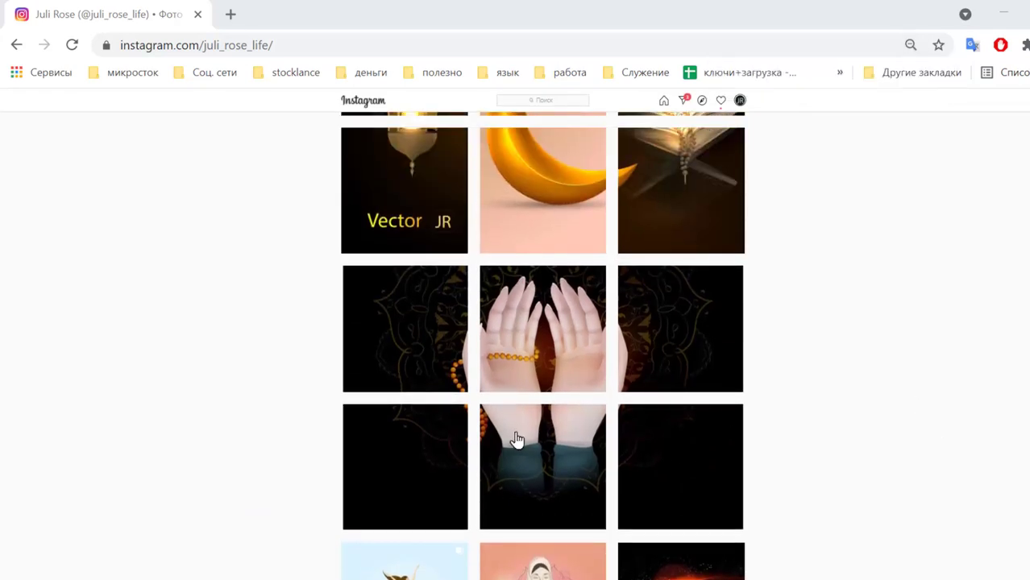
scroll(816, 334, up, 3)
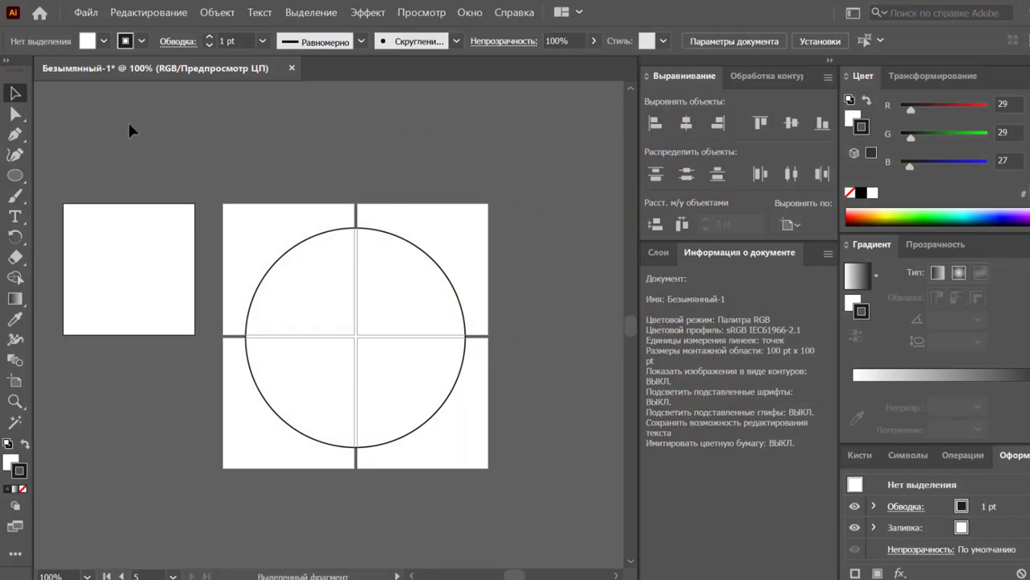
Draw a new artboard above the existing ones and size it to 100 × 100 pt.
mouse_move(180, 121)
mouse_down()
mouse_move(204, 237)
mouse_move(255, 163)
mouse_up()
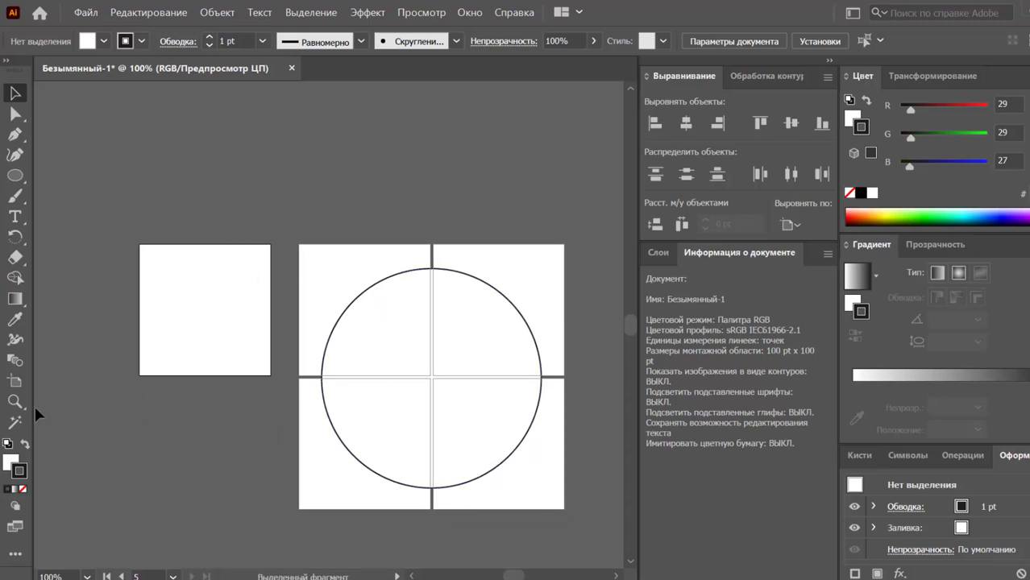
key(shift+o)
drag(188, 153, 184, 324)
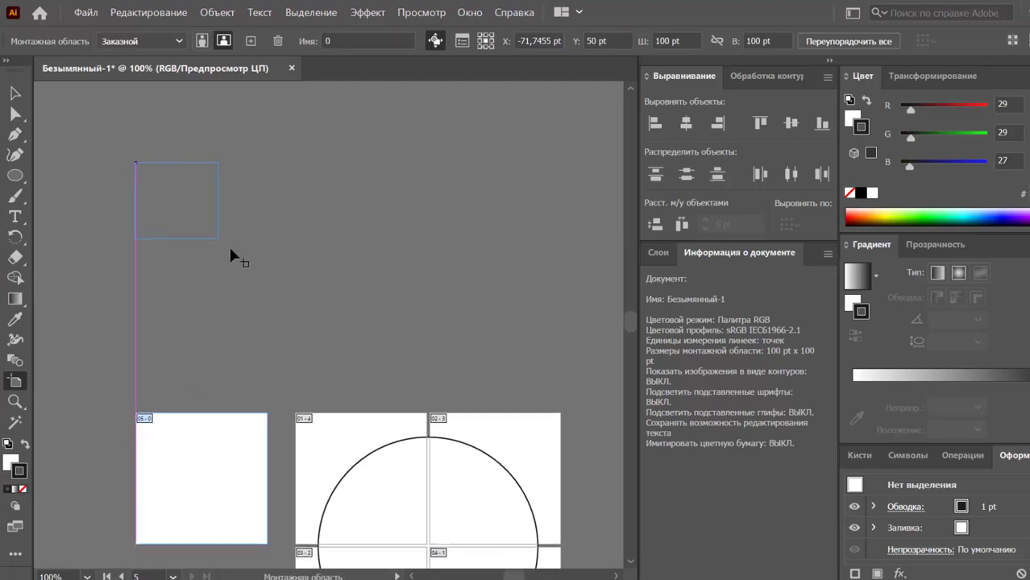
mouse_move(162, 176)
mouse_down()
mouse_move(224, 270)
mouse_move(288, 289)
mouse_move(281, 294)
mouse_move(300, 305)
mouse_up()
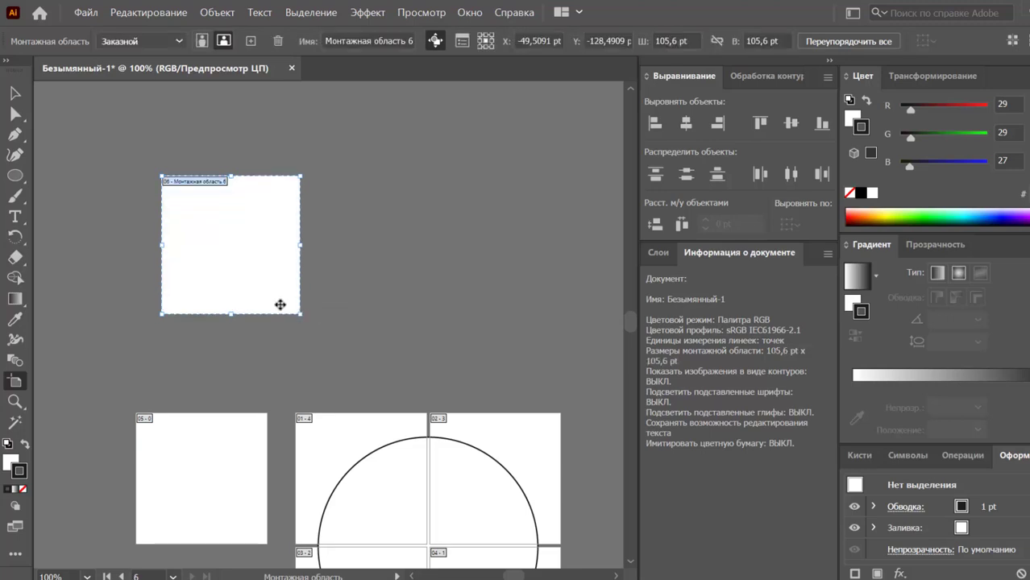
click(697, 37)
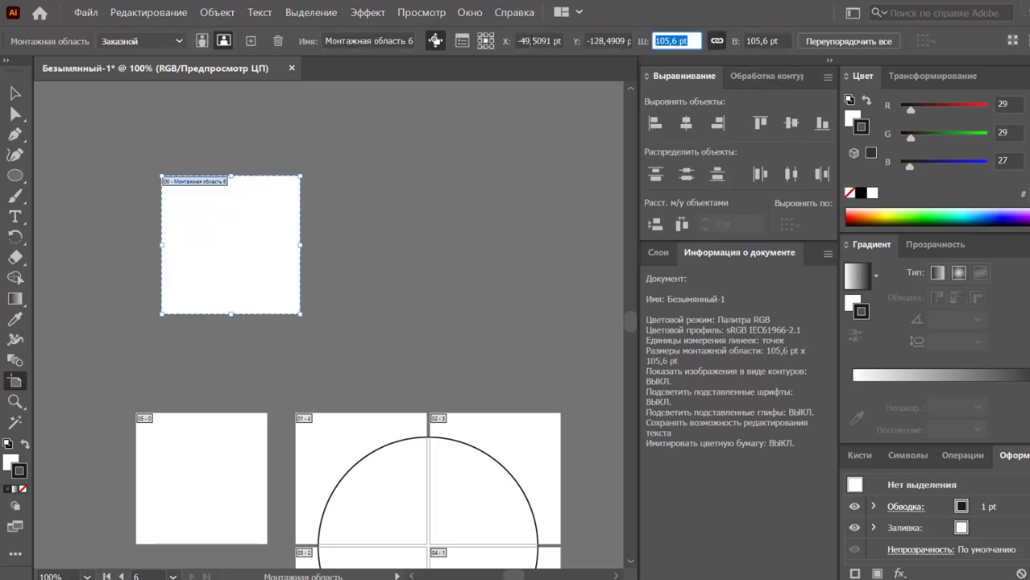
text(100)
key(Tab)
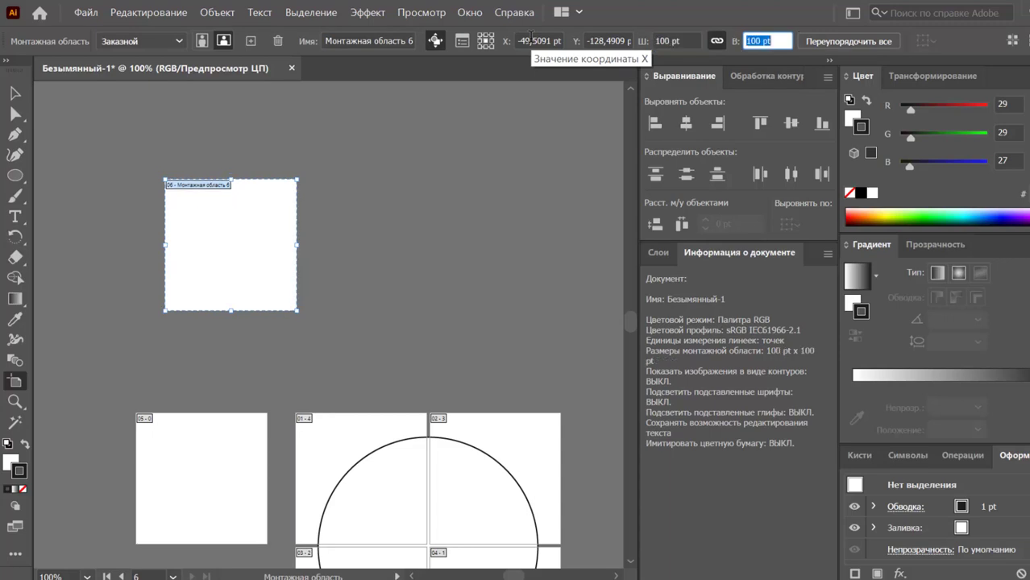
click(13, 93)
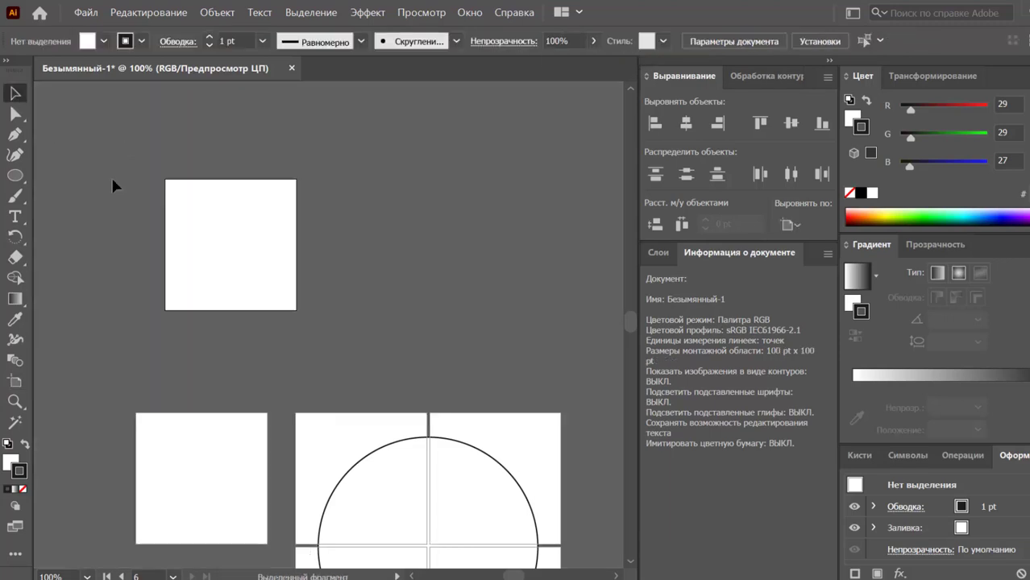
click(15, 381)
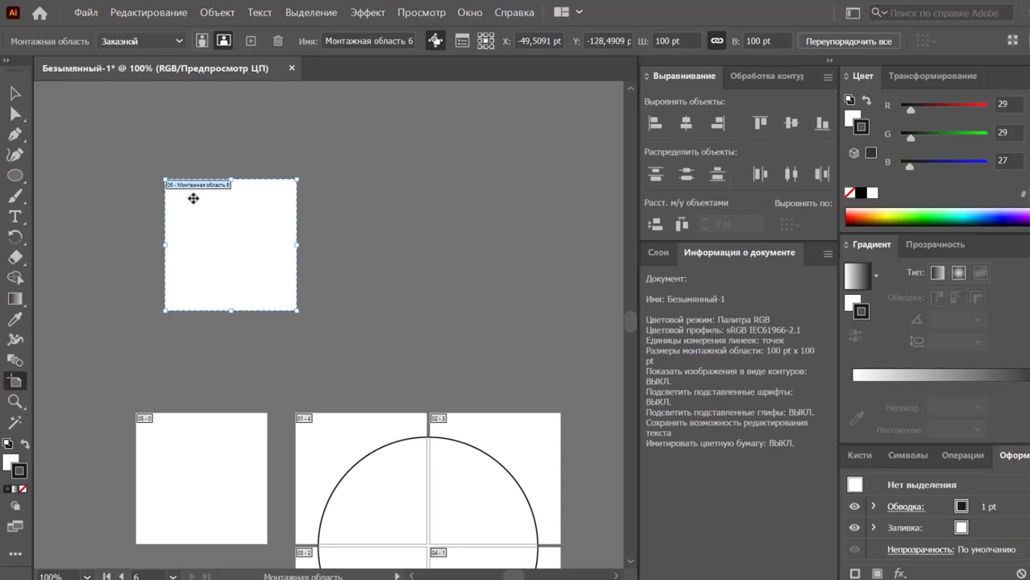
Alt-drag copies of the 100 pt artboard to the right, then recenter on the circle artboards.
mouse_move(181, 209)
mouse_down()
mouse_move(335, 219)
mouse_move(494, 208)
mouse_up()
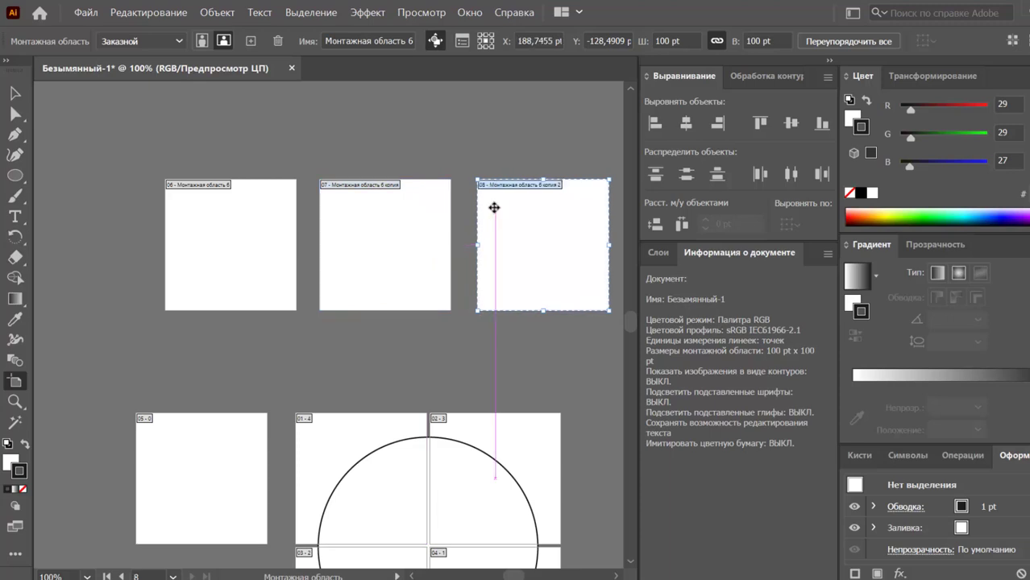
click(15, 93)
mouse_move(473, 370)
mouse_down()
mouse_move(429, 320)
mouse_move(356, 180)
mouse_move(389, 202)
mouse_up()
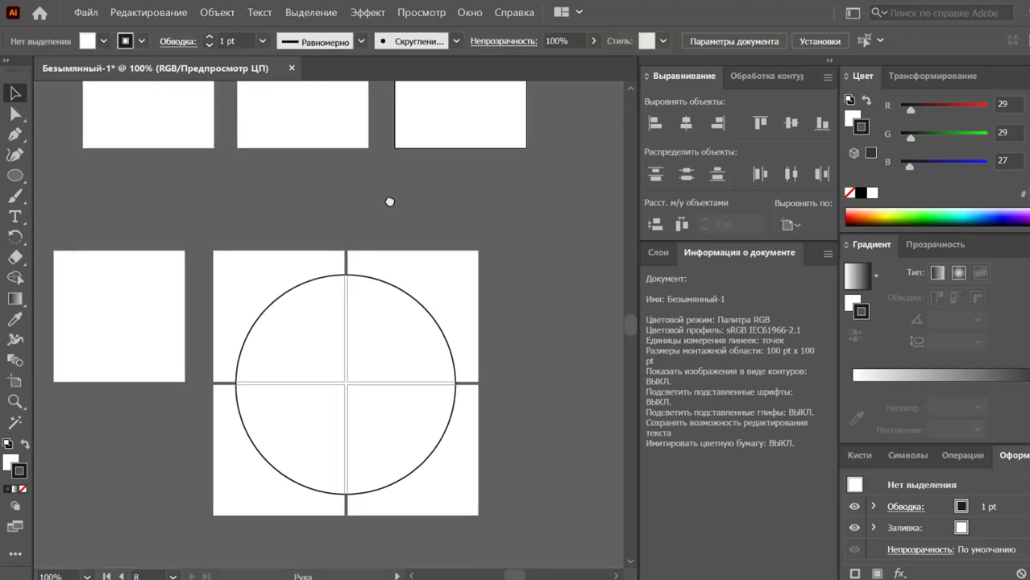
mouse_move(520, 324)
mouse_down()
mouse_move(458, 280)
mouse_move(457, 246)
mouse_up()
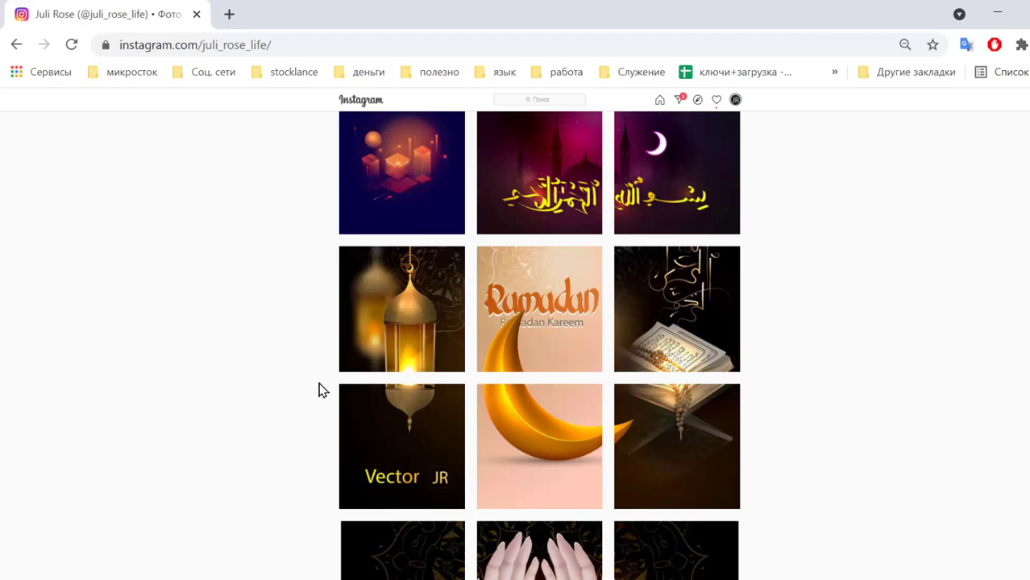
scroll(290, 442, down, 5)
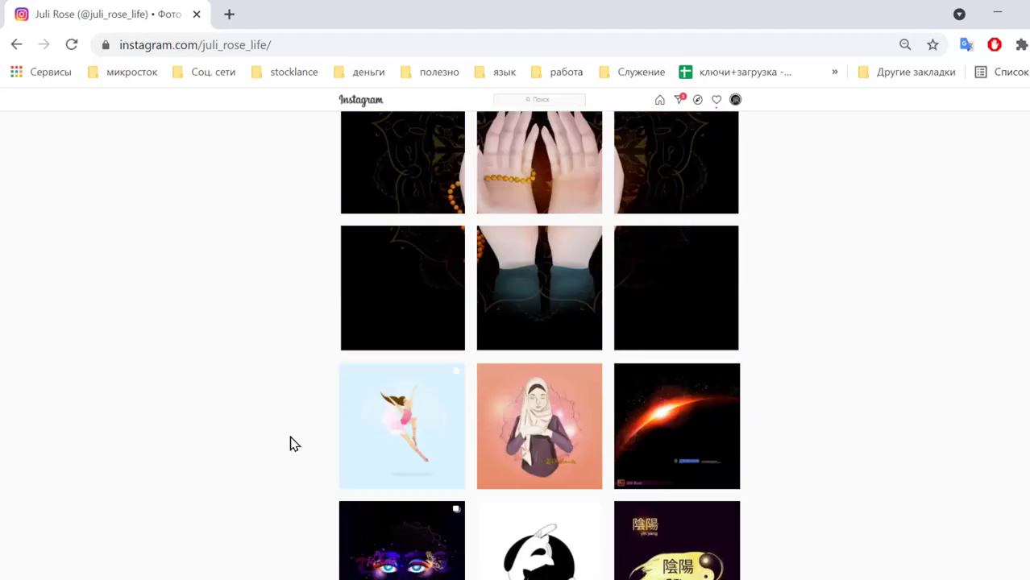
scroll(274, 301, down, 5)
scroll(278, 310, up, 5)
scroll(282, 306, up, 2)
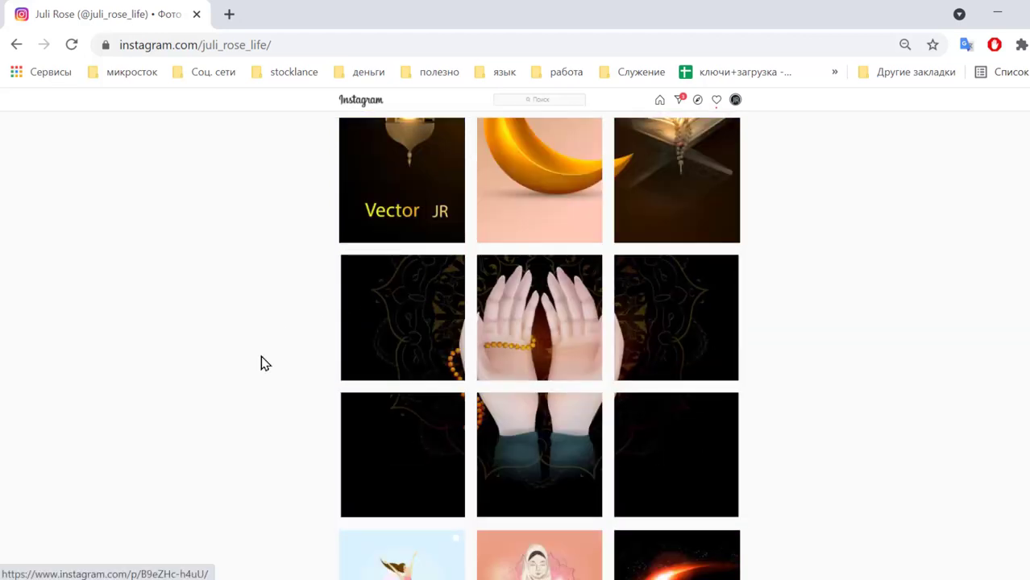
scroll(264, 360, up, 3)
scroll(270, 355, up, 1)
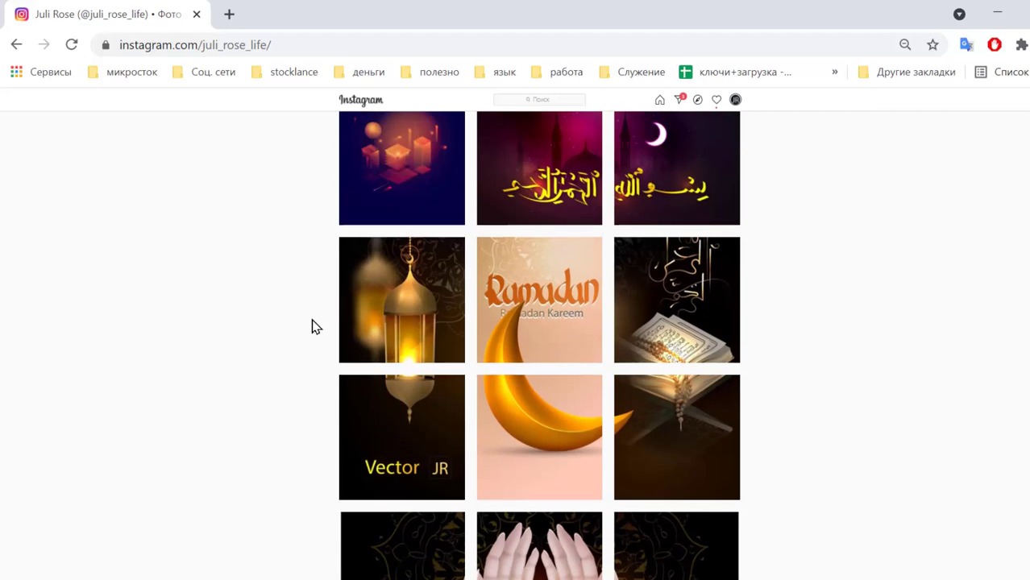
scroll(338, 269, up, 1)
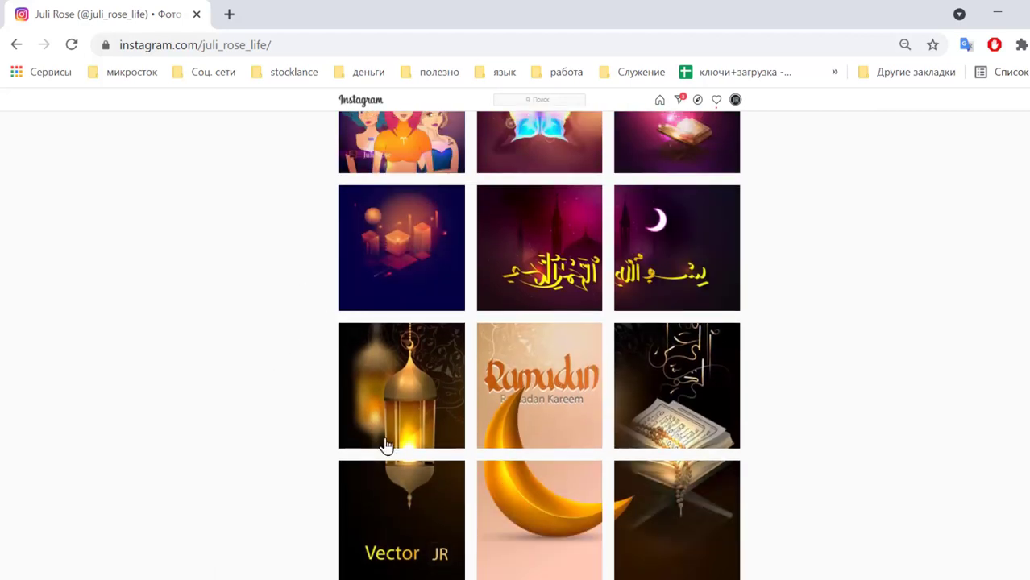
scroll(304, 348, up, 1)
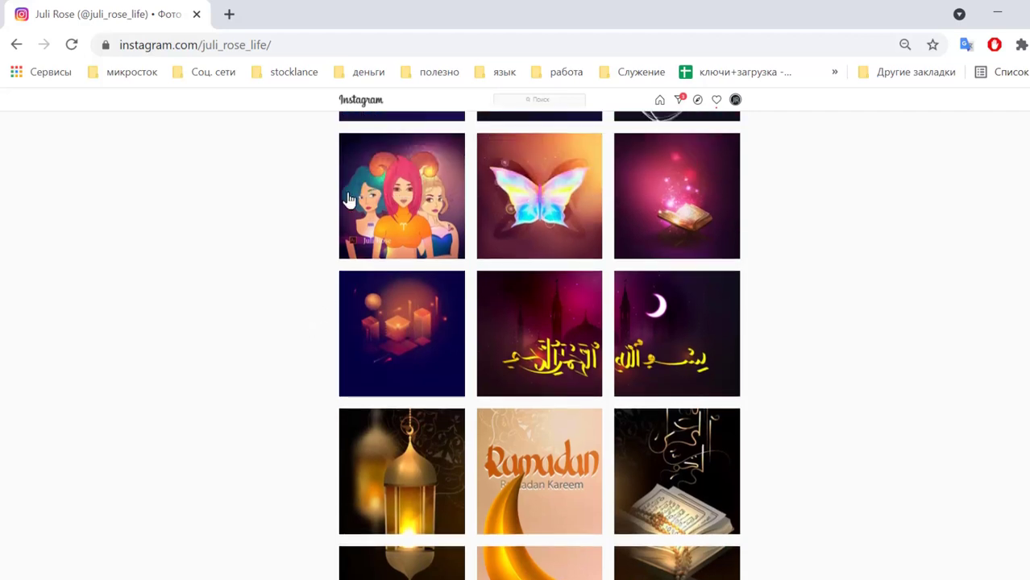
scroll(838, 391, down, 1)
scroll(774, 409, down, 1)
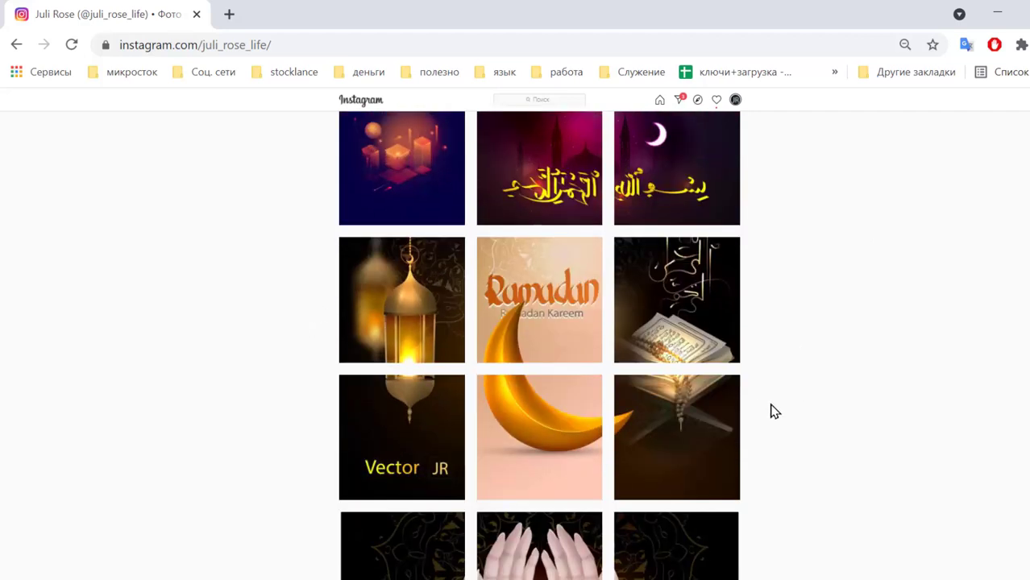
scroll(800, 409, down, 2)
scroll(803, 406, down, 1)
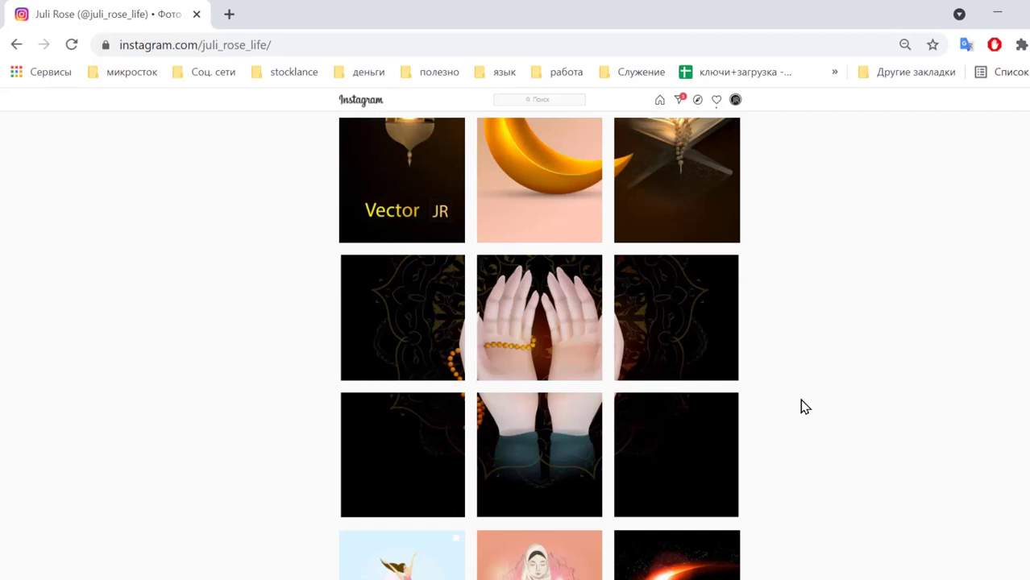
scroll(800, 407, down, 1)
scroll(800, 407, down, 1)
scroll(800, 406, up, 1)
scroll(800, 406, up, 1)
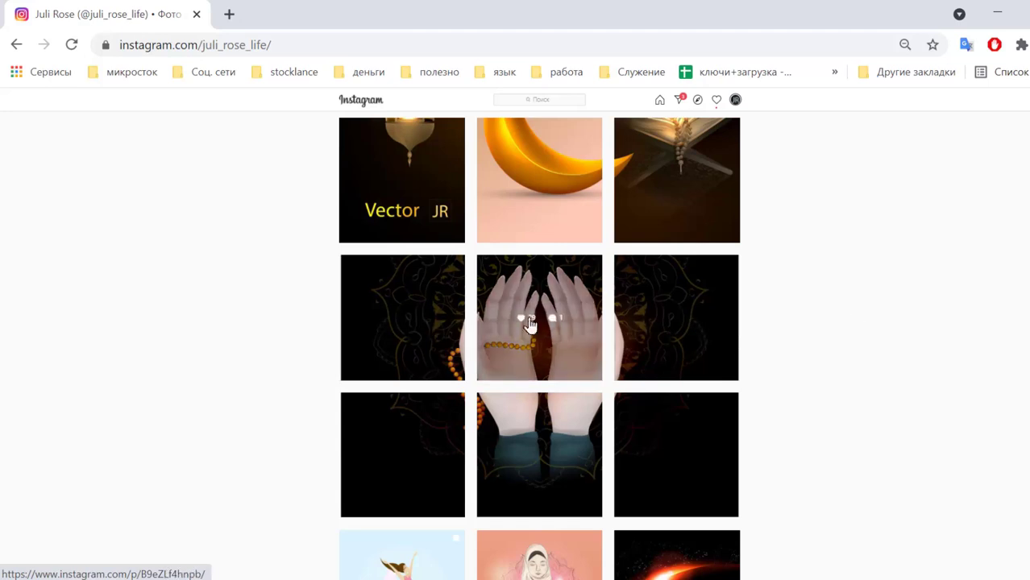
scroll(731, 285, down, 5)
scroll(741, 275, up, 4)
scroll(753, 284, down, 1)
scroll(780, 403, down, 2)
scroll(776, 421, down, 4)
scroll(776, 422, down, 4)
scroll(775, 421, down, 3)
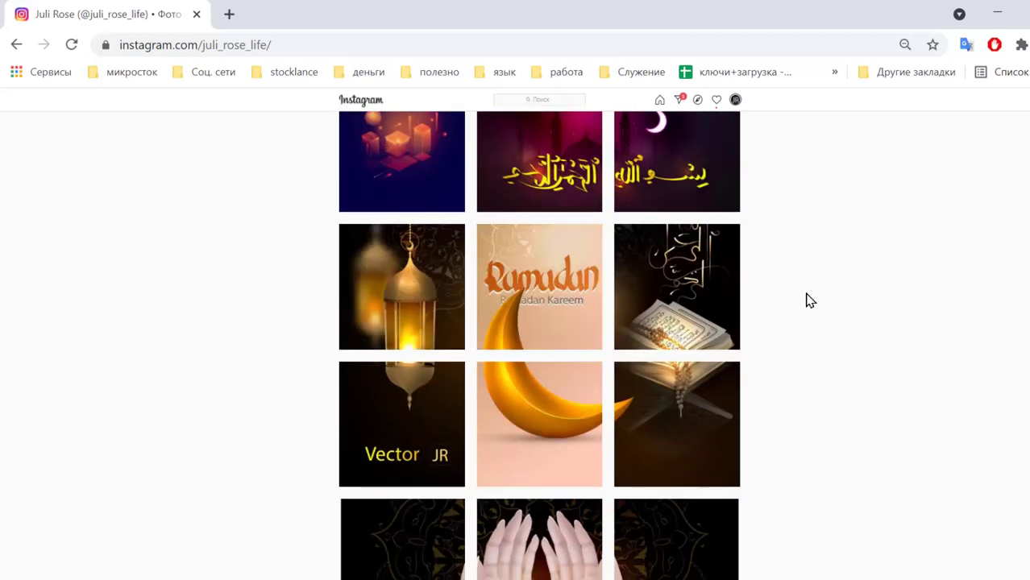
scroll(588, 298, up, 1)
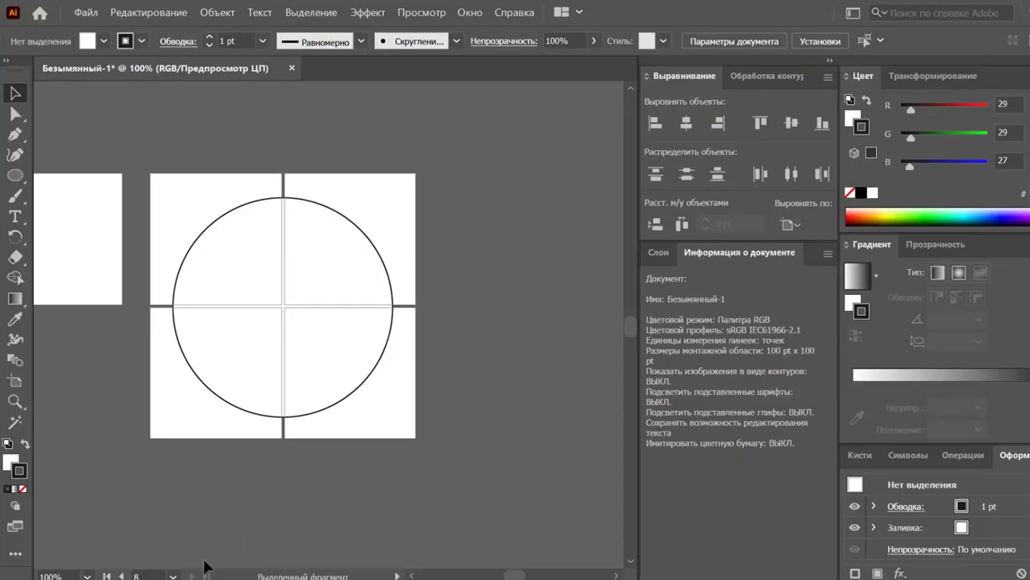
Scroll the canvas left across the eco banner.
scroll(253, 524, left, 3)
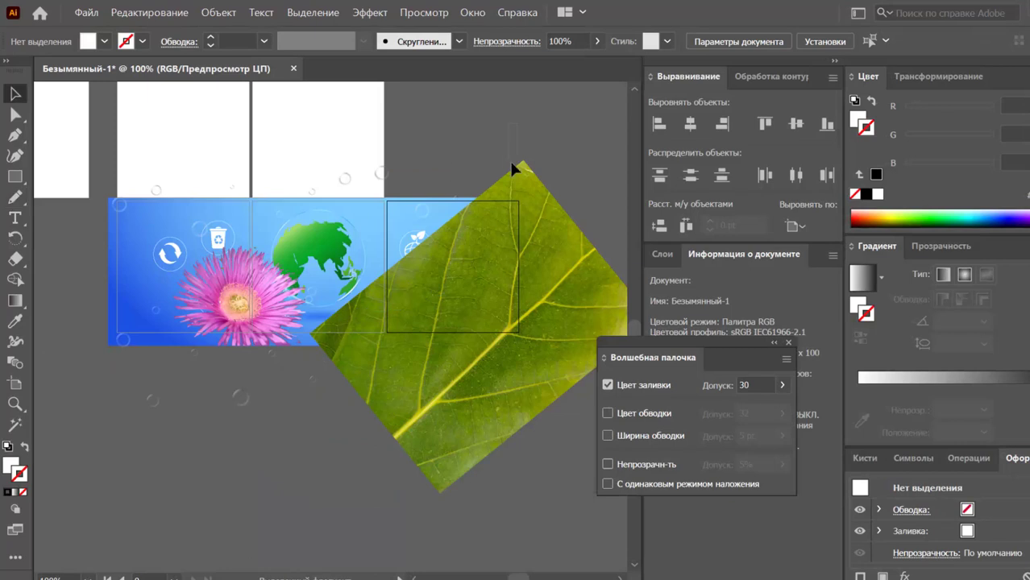
Sketch a white freehand Paintbrush curve across the leaf photo.
key(b)
drag(471, 262, 475, 151)
click(218, 12)
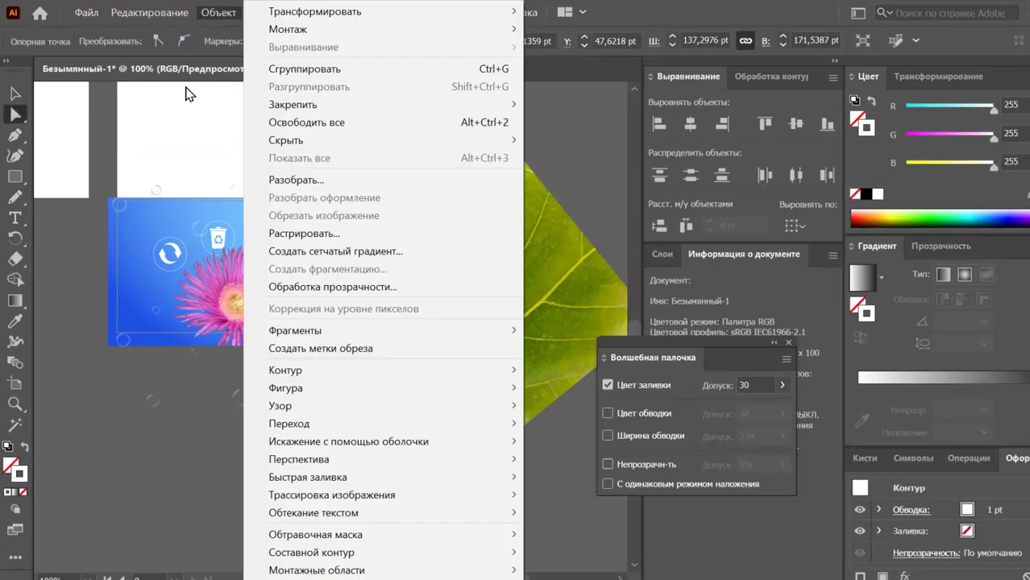
click(580, 434)
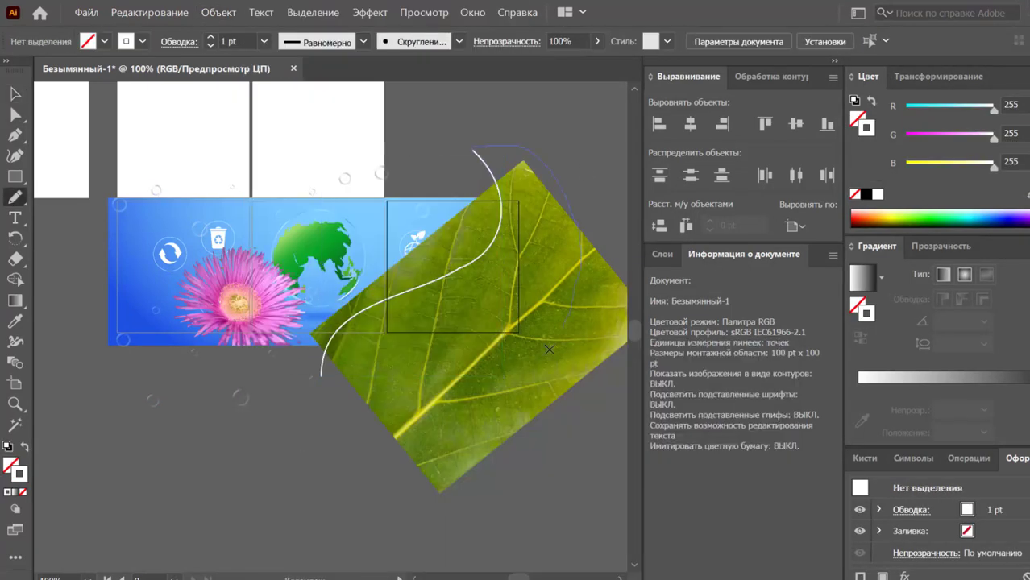
Clip the leaf photo inside the wavy outline at the banner's right end.
click(483, 272)
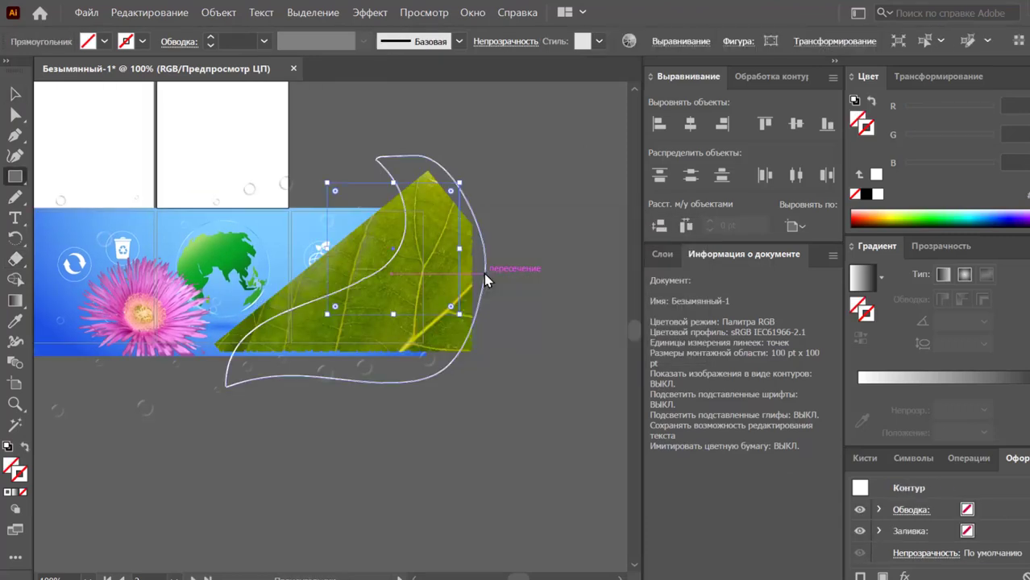
drag(402, 191, 312, 219)
click(757, 76)
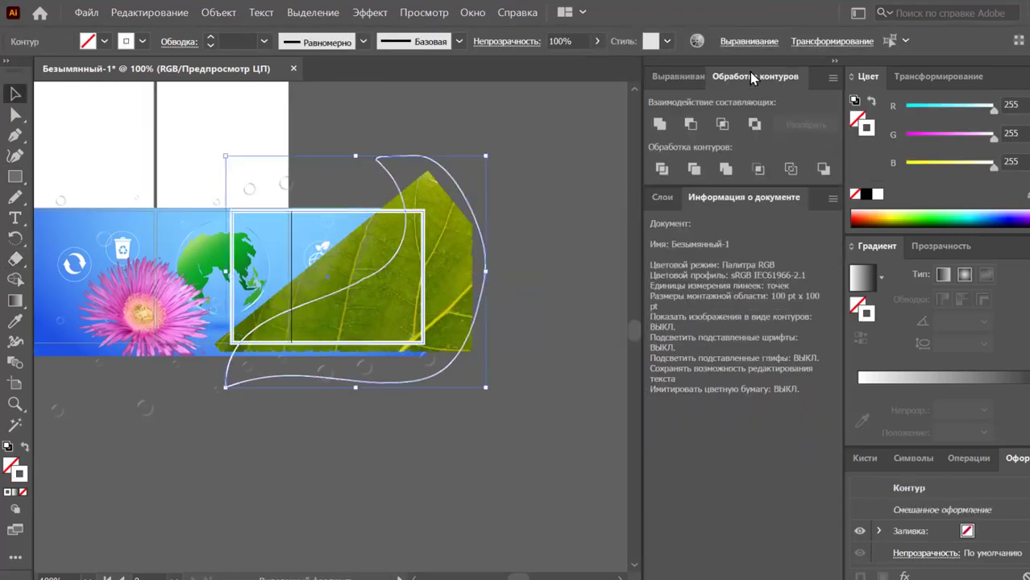
click(758, 168)
key(ctrl+z)
right_click(375, 291)
click(402, 291)
key(ctrl+z)
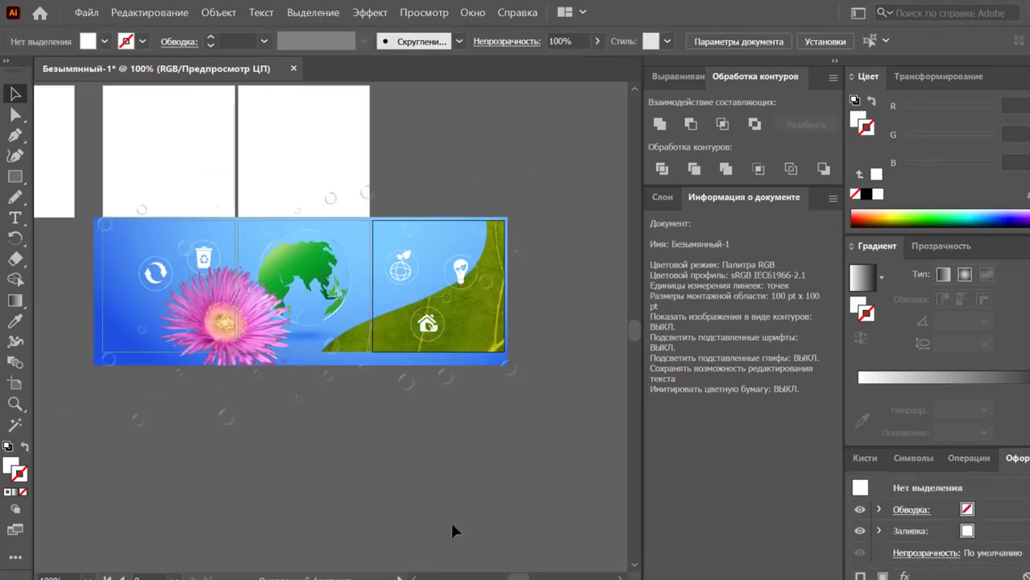
scroll(350, 245, up, 5)
Draw an olive-stroked curve along the leaf edge and duplicate it slightly offset.
drag(56, 491, 621, 177)
key(i)
click(450, 455)
key(shift+x)
key(v)
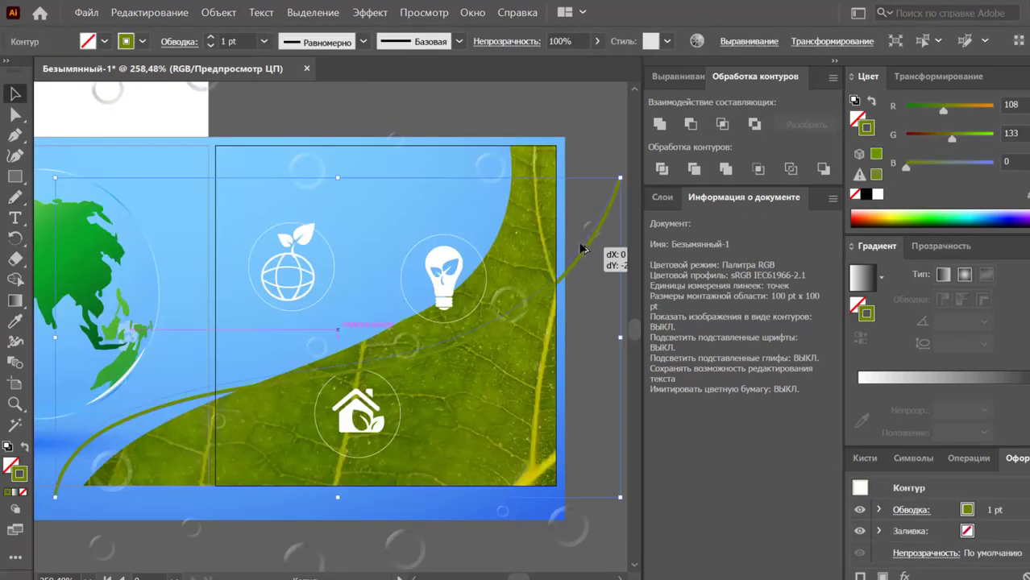
drag(161, 404, 174, 404)
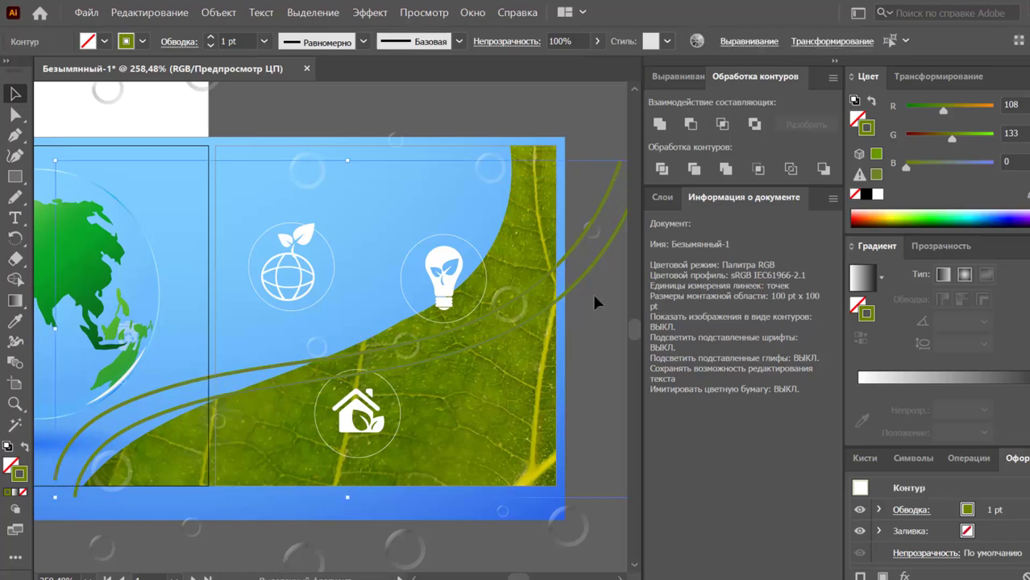
scroll(559, 274, up, 1)
scroll(305, 481, down, 3)
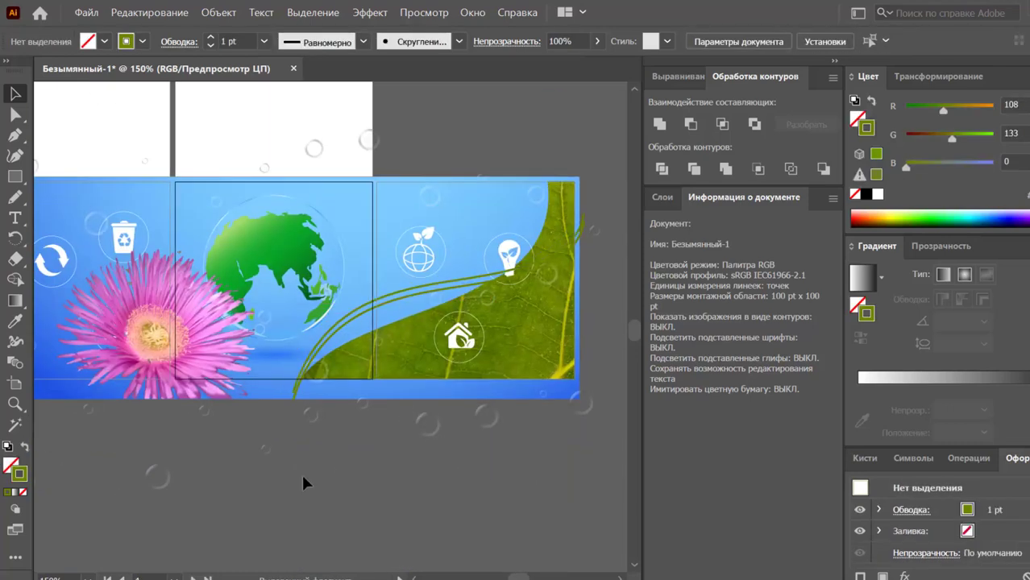
click(403, 354)
click(369, 431)
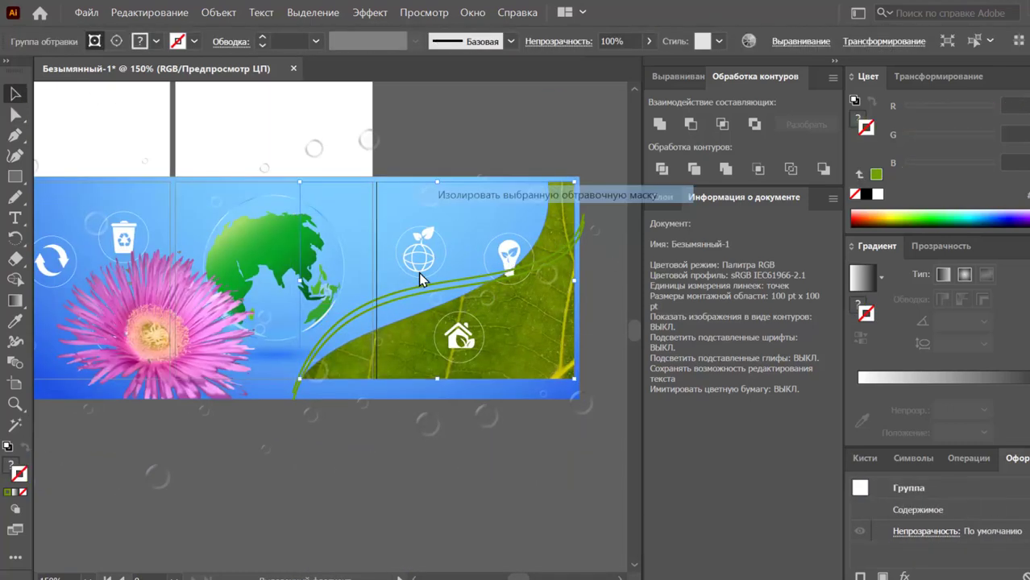
Copy the flower into the right panel and move the lightbulb, trash and recycle icons aside.
scroll(382, 410, down, 2)
mouse_move(339, 373)
mouse_down()
mouse_move(482, 373)
mouse_move(427, 358)
mouse_up()
drag(472, 302, 507, 227)
click(336, 473)
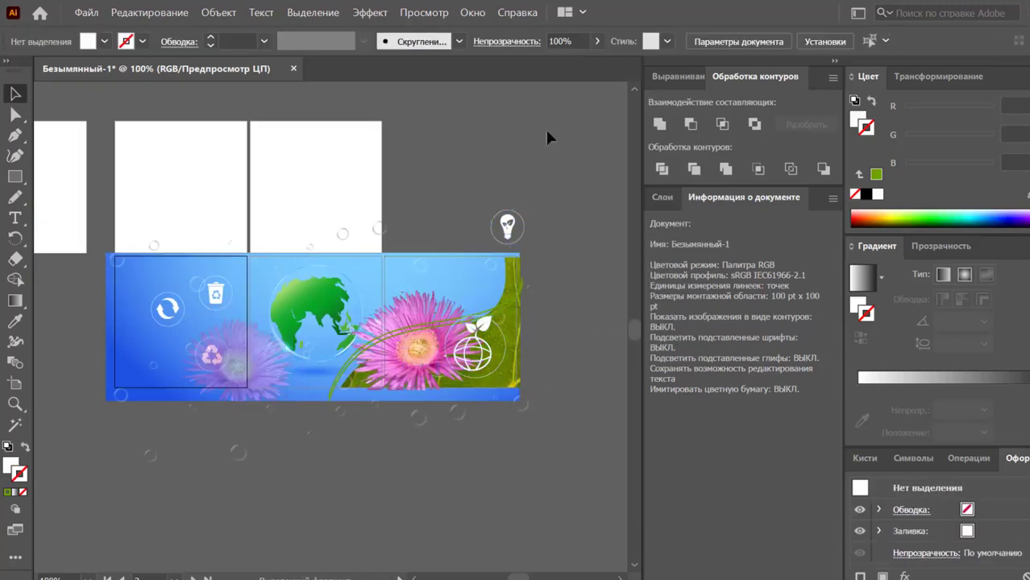
drag(216, 293, 93, 320)
drag(211, 354, 76, 376)
Draw a white-to-black gradient circle behind the globe.
key(ctrl+z)
mouse_move(311, 294)
mouse_down()
mouse_move(217, 294)
mouse_move(304, 384)
mouse_up()
key(l)
drag(304, 330, 299, 326)
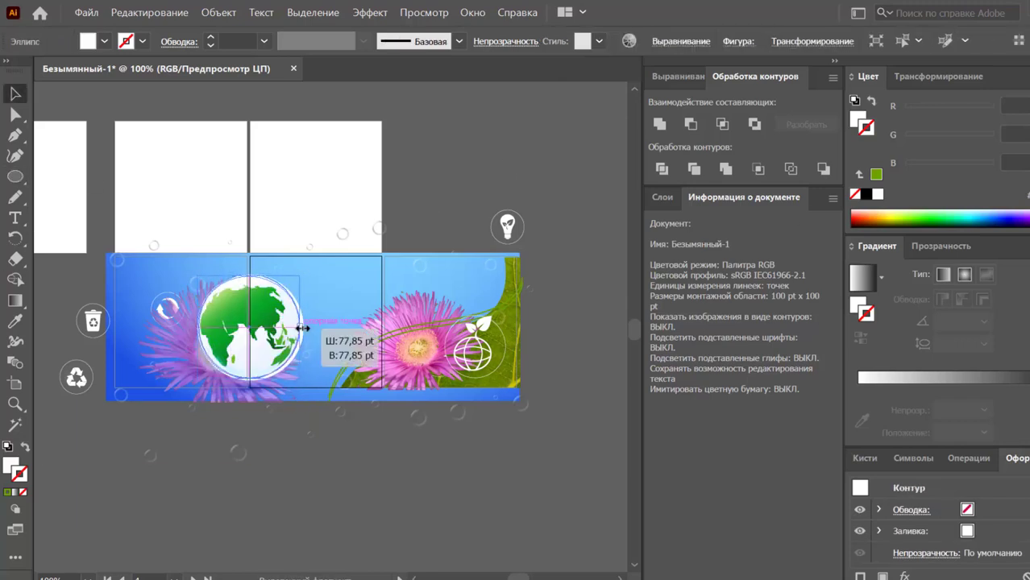
click(861, 276)
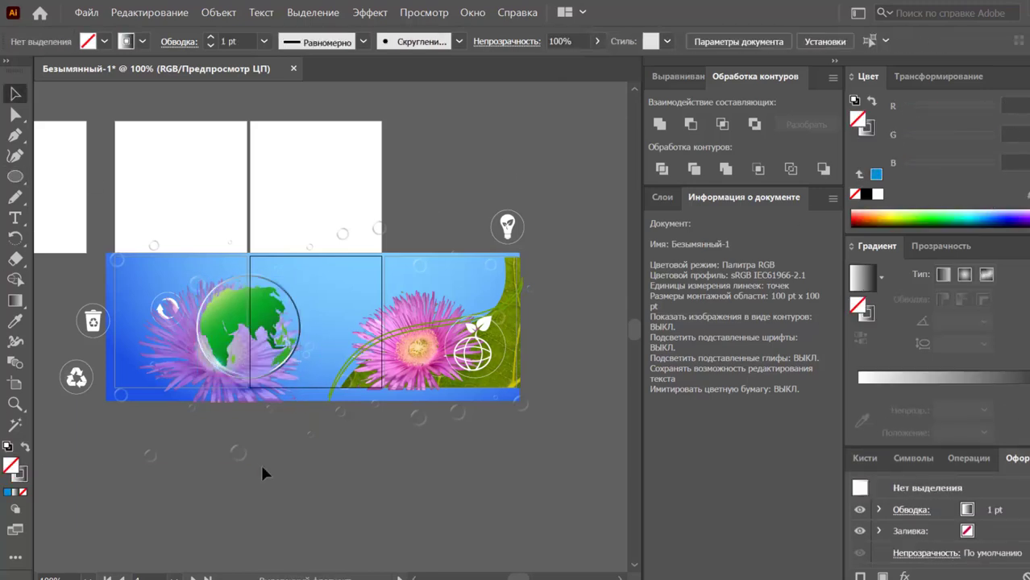
click(317, 293)
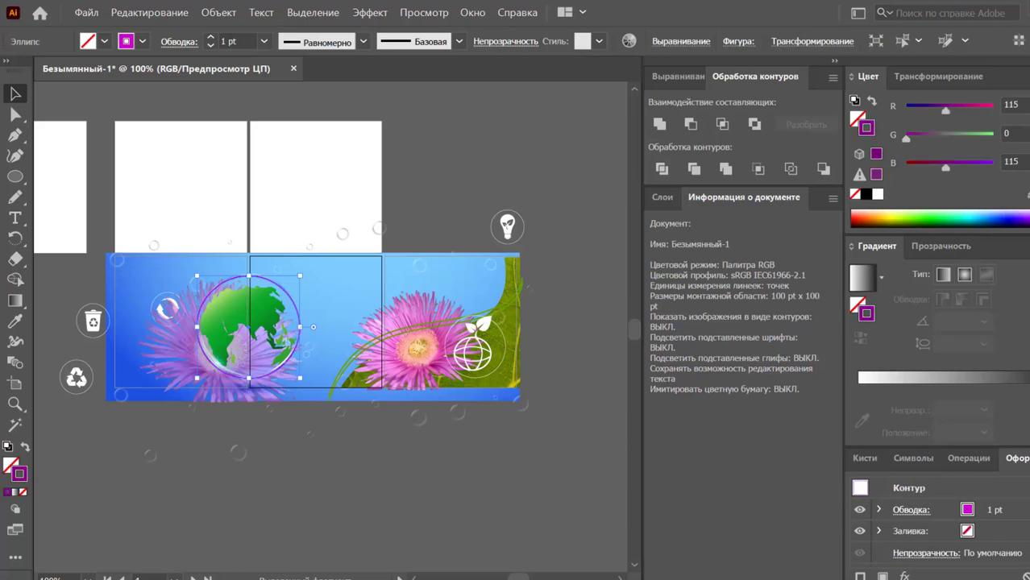
click(494, 165)
Move the lightbulb, recycle and trash icons back into the banner.
key(a)
key(v)
drag(506, 226, 326, 316)
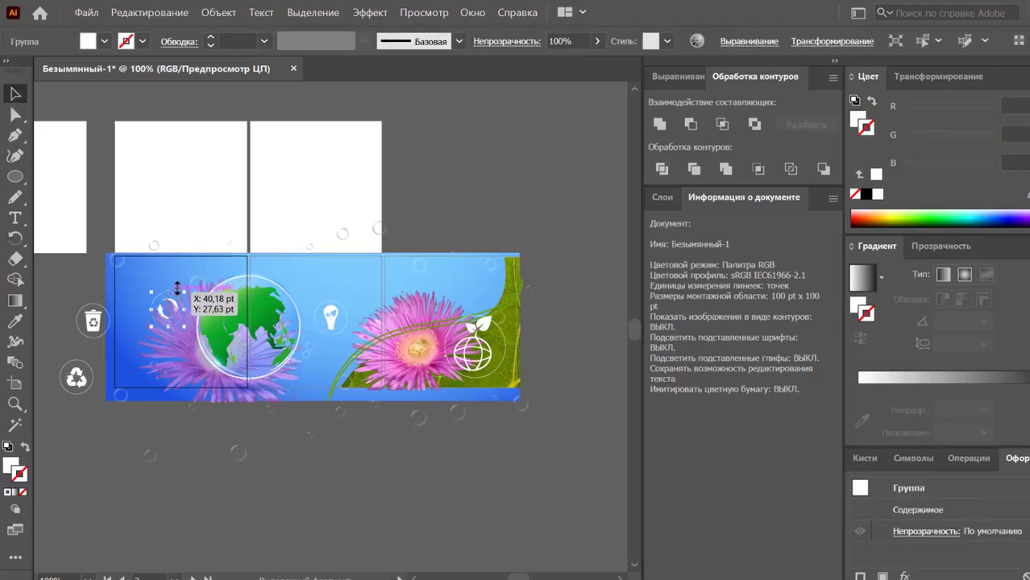
drag(76, 377, 303, 276)
drag(93, 321, 174, 348)
click(387, 463)
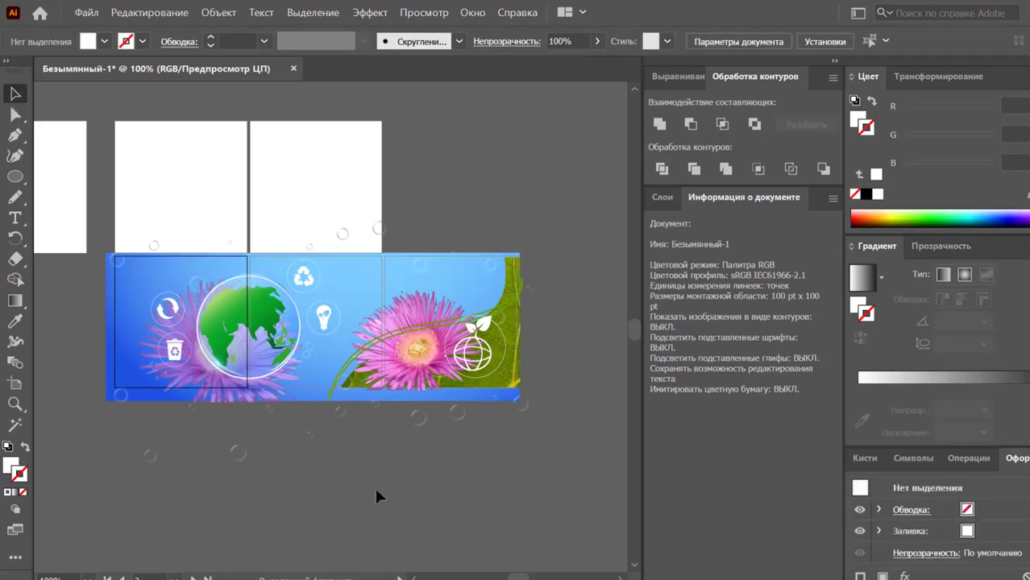
Type the ECO text on the canvas and start a second text line.
click(447, 187)
text(ECO)
click(351, 158)
Type LOVEHOME, cancel the Open dialog, and move the ECO text up beside the artboards.
text(LOVEHOME)
key(ctrl+o)
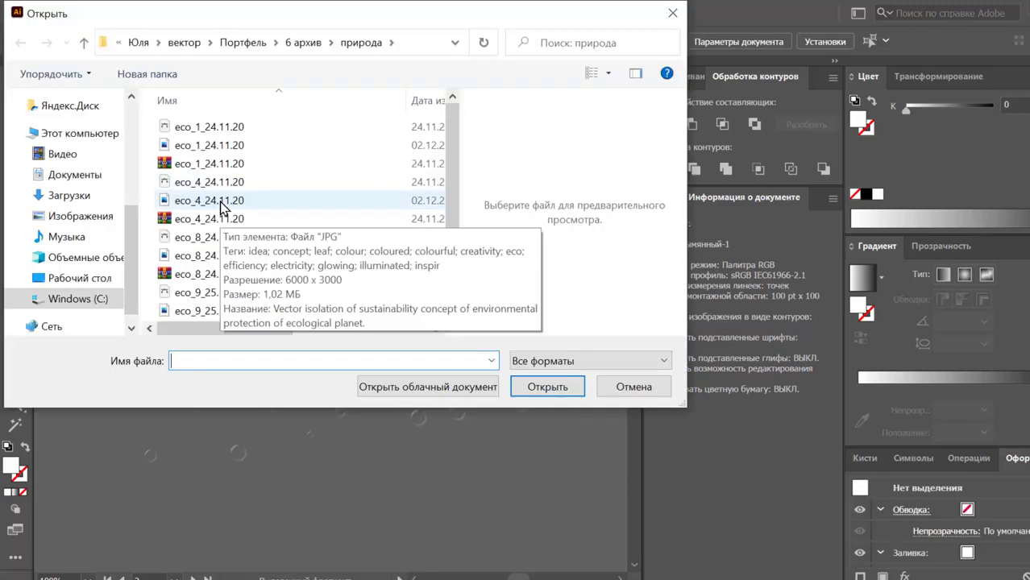
key(Escape)
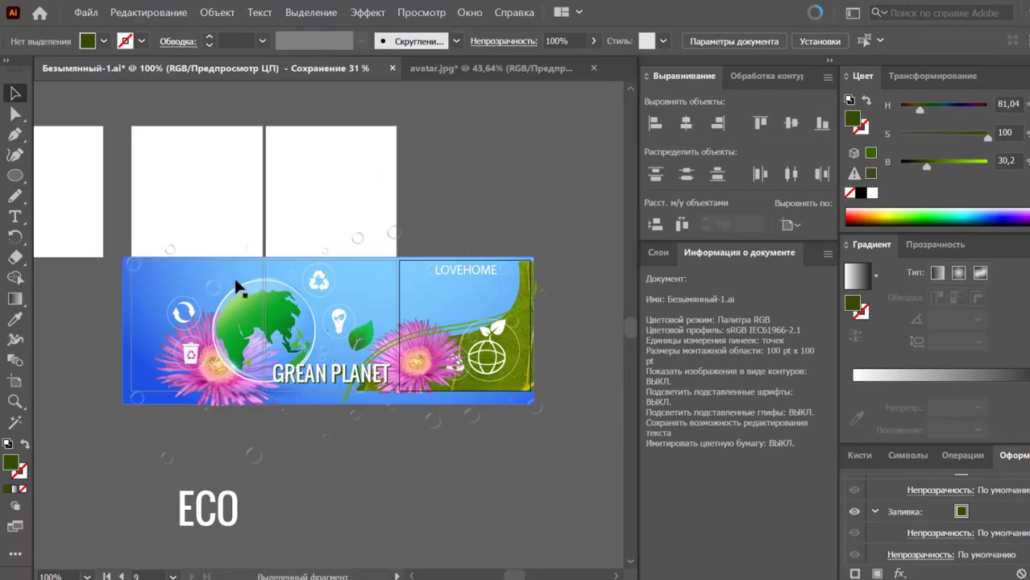
drag(234, 510, 539, 199)
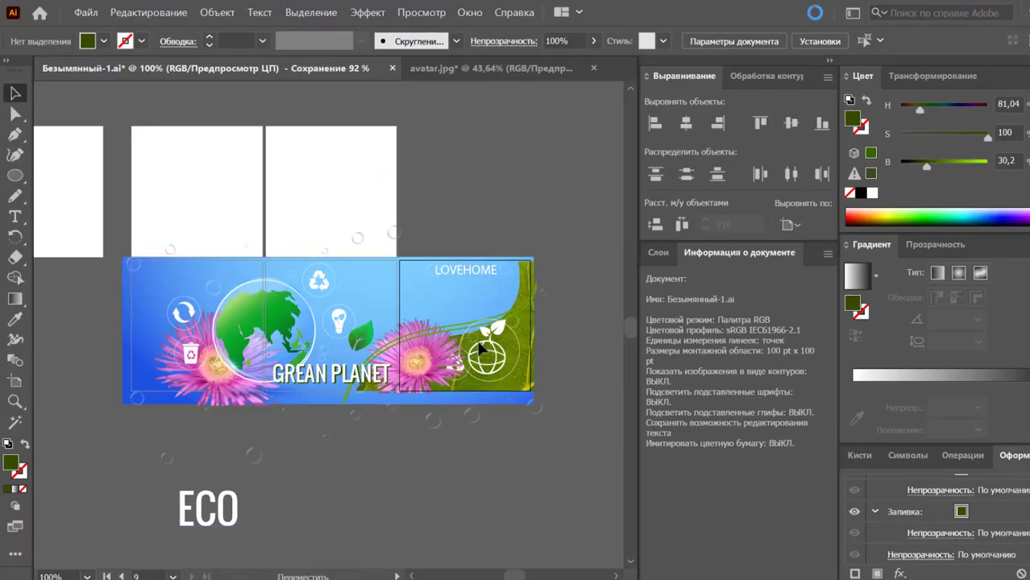
click(228, 233)
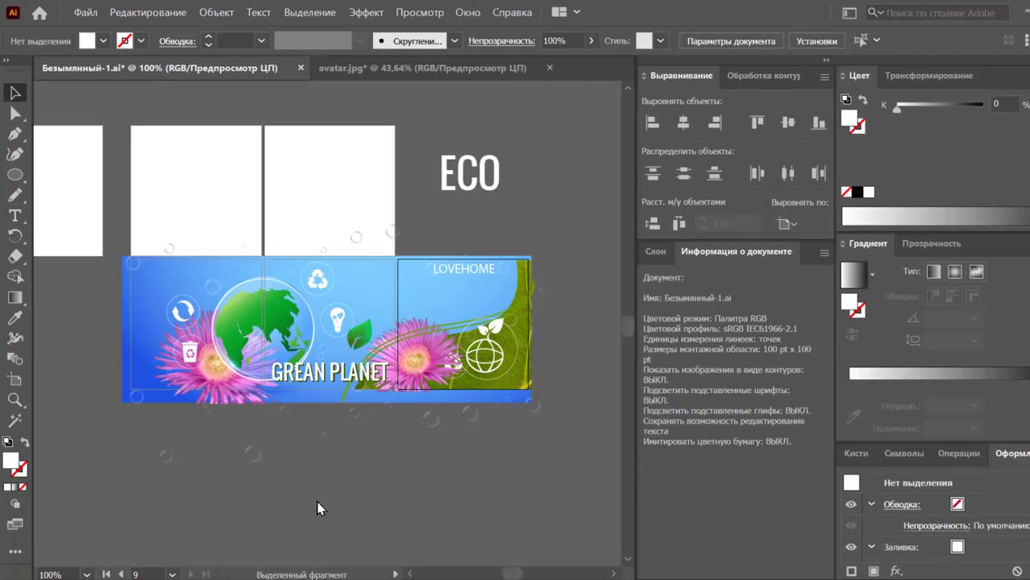
In Export for Screens, add the blue globe, GREAN PLANET and LOVEHOME artboards (range 3-5,9).
click(92, 10)
mouse_move(111, 308)
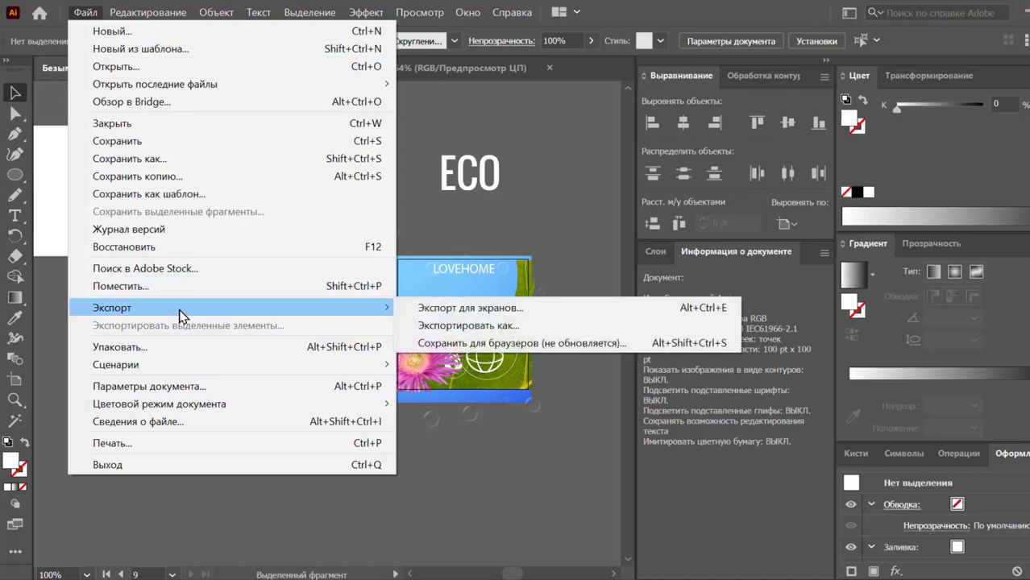
key(ctrl+alt+e)
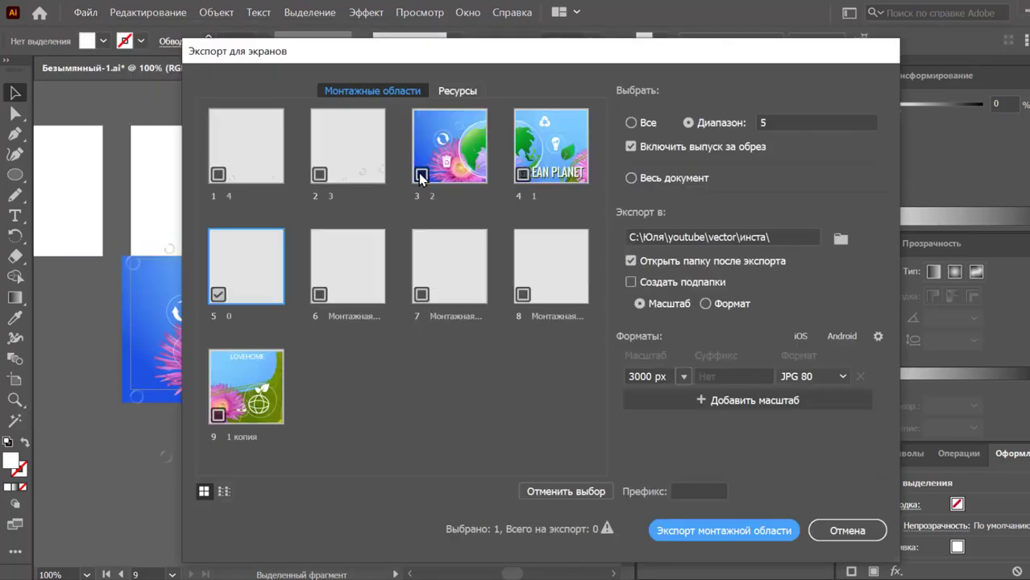
click(421, 175)
click(521, 176)
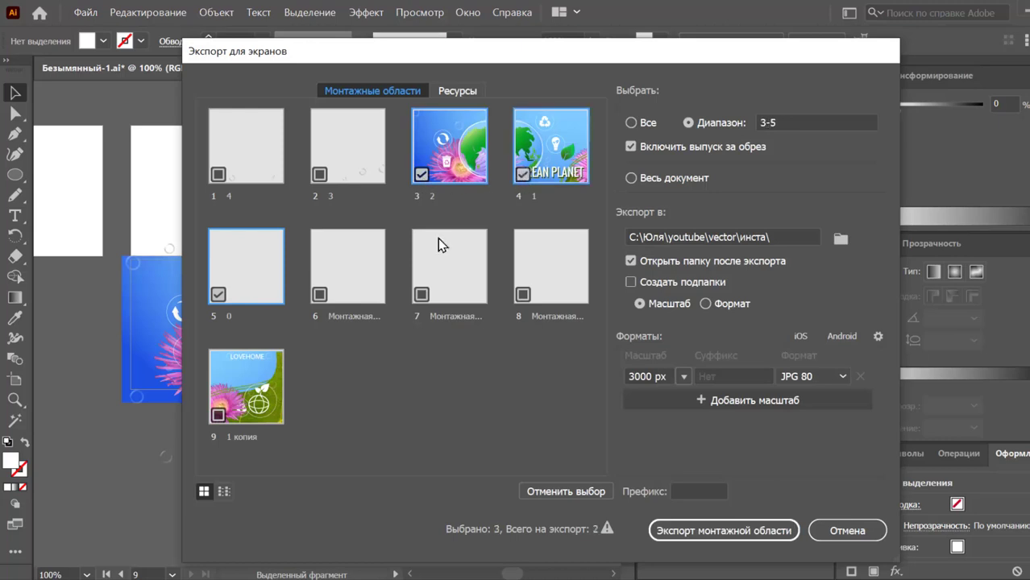
click(217, 415)
click(683, 376)
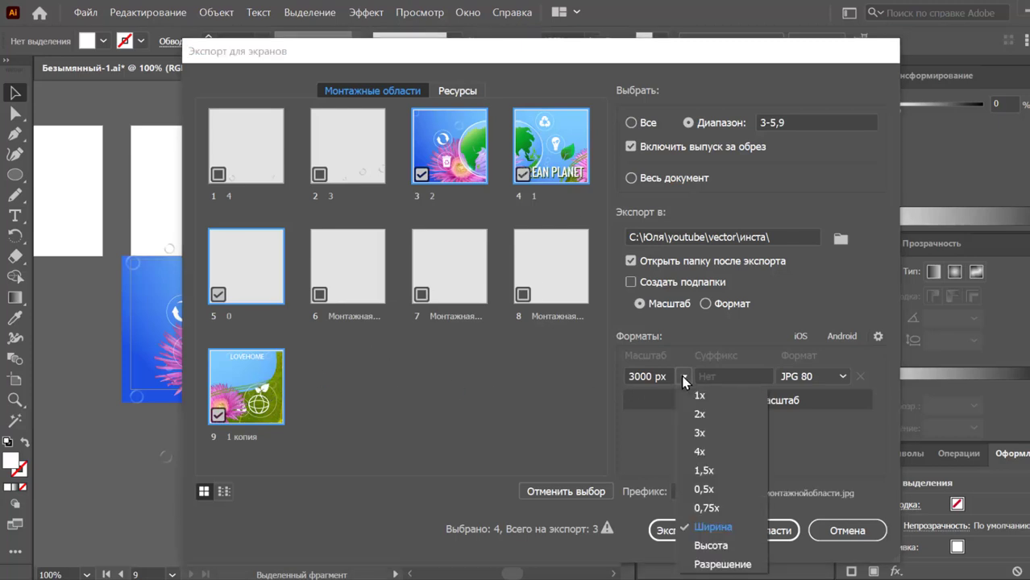
Change the export size from 3000 px to 700 px, enable Create Subfolders, and export.
click(719, 545)
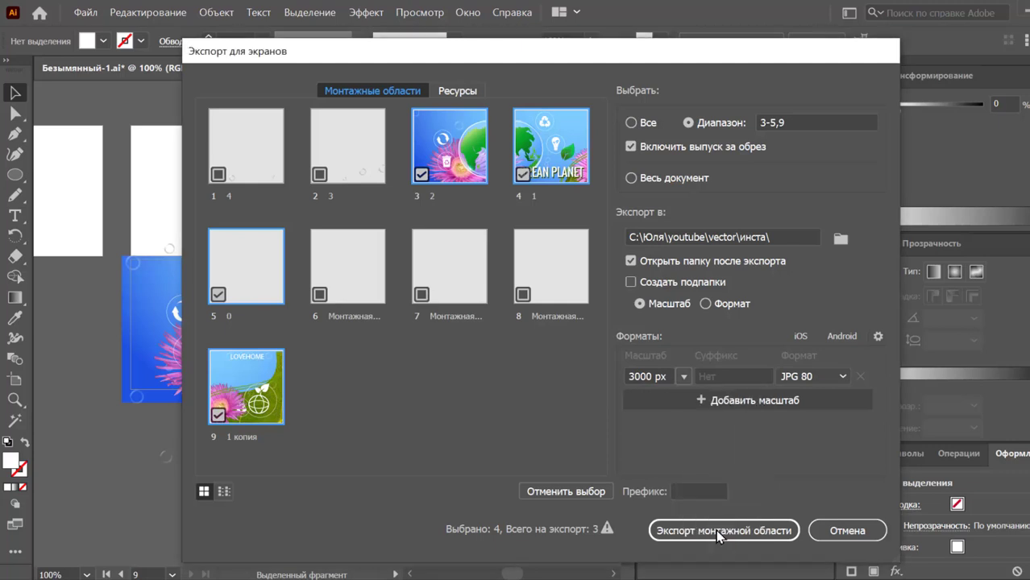
click(653, 376)
double_click(650, 376)
key(BackSpace)
key(Tab)
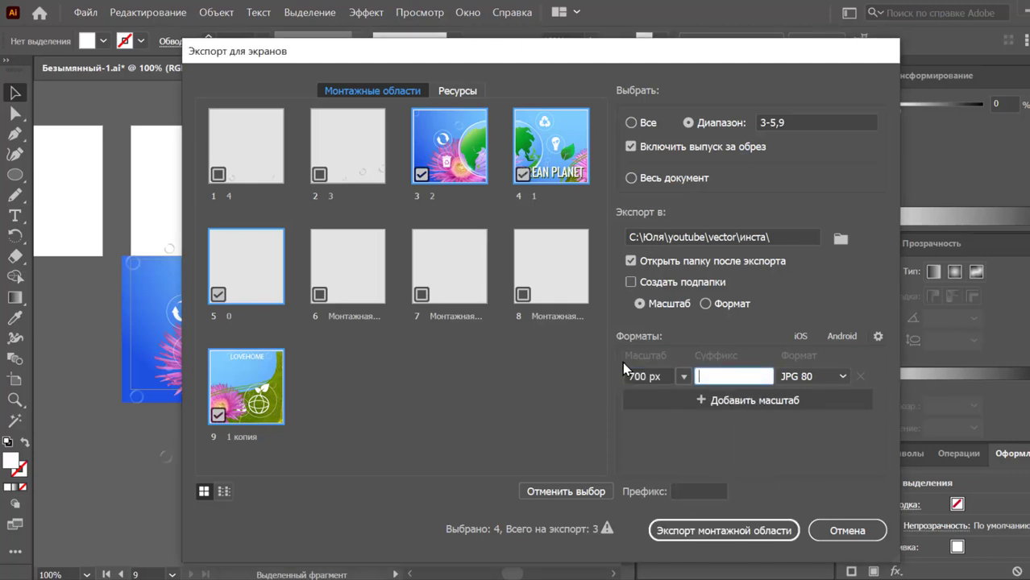
click(683, 376)
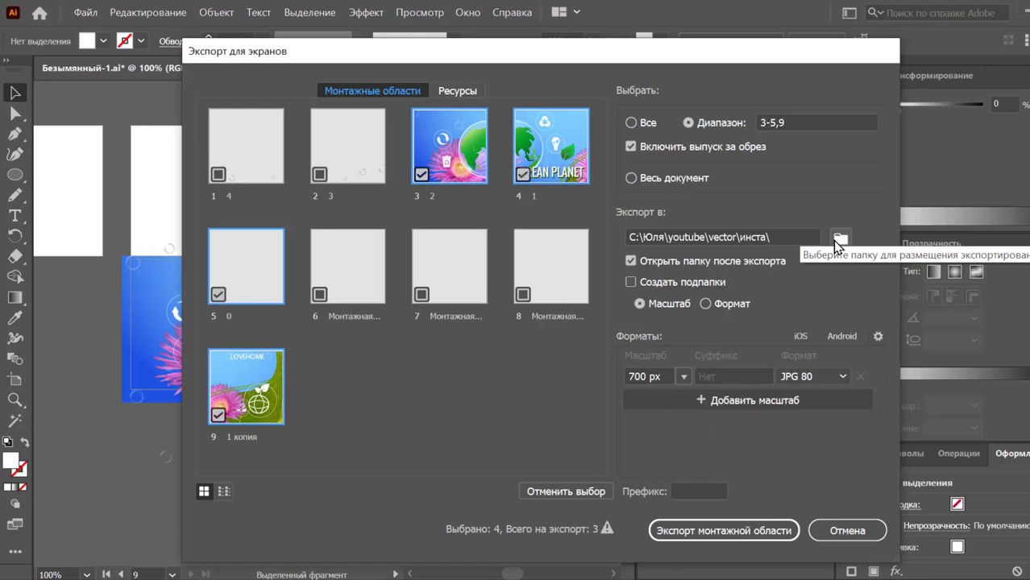
click(640, 283)
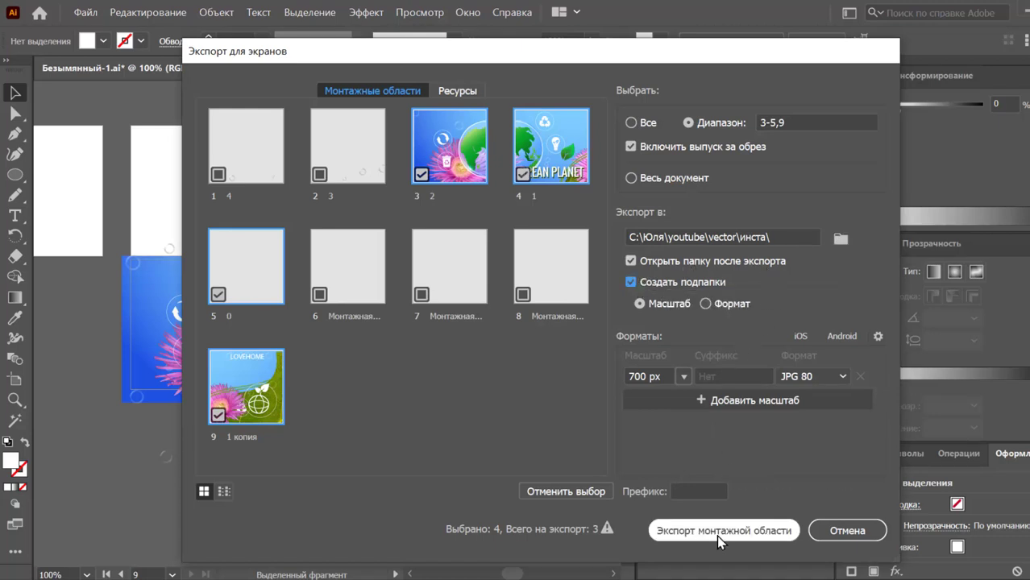
key(Return)
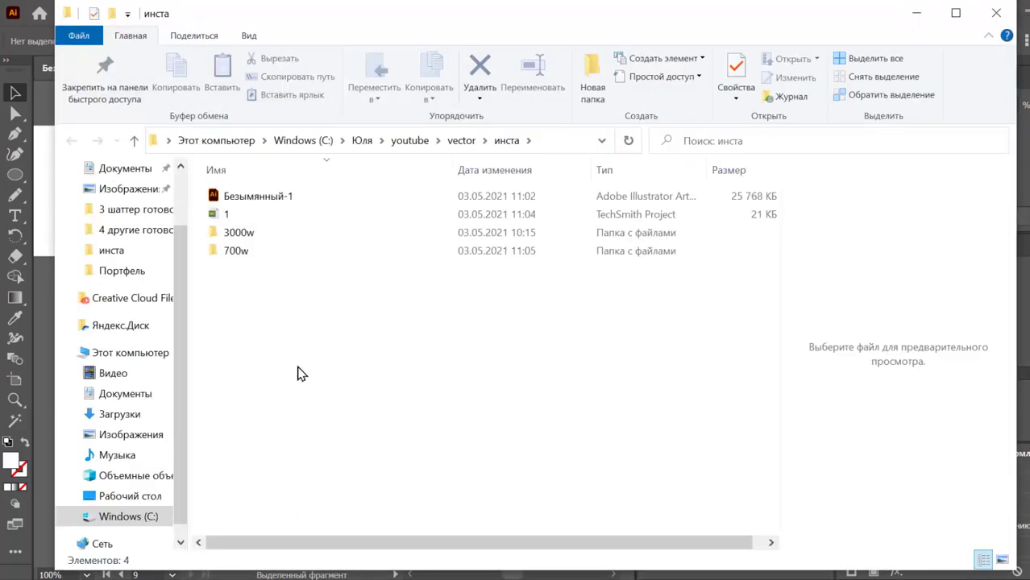
Open the 700w folder and preview the LOVEHOME, GREAN PLANET and blue globe tiles.
click(239, 255)
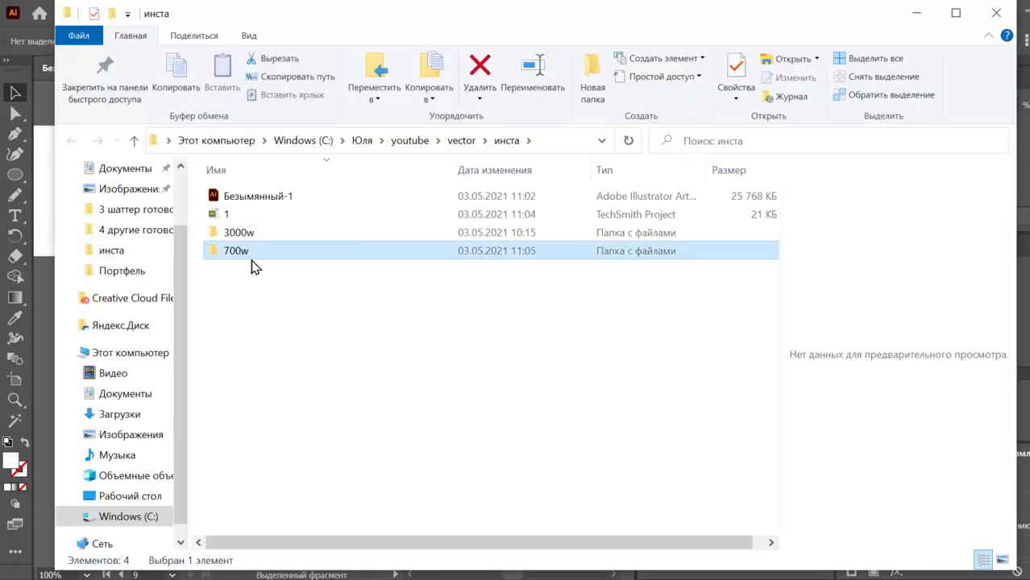
double_click(248, 258)
click(243, 198)
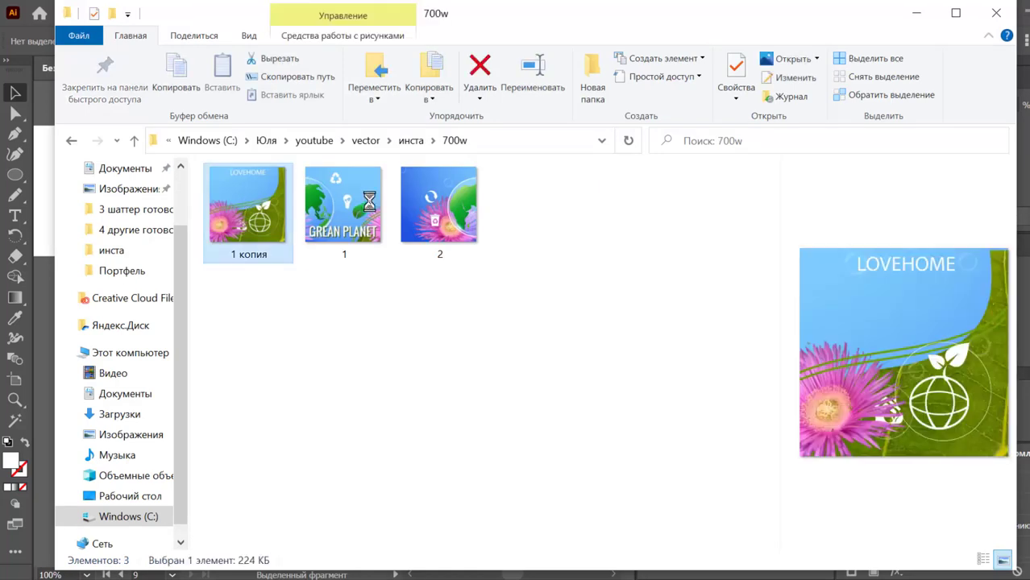
click(377, 206)
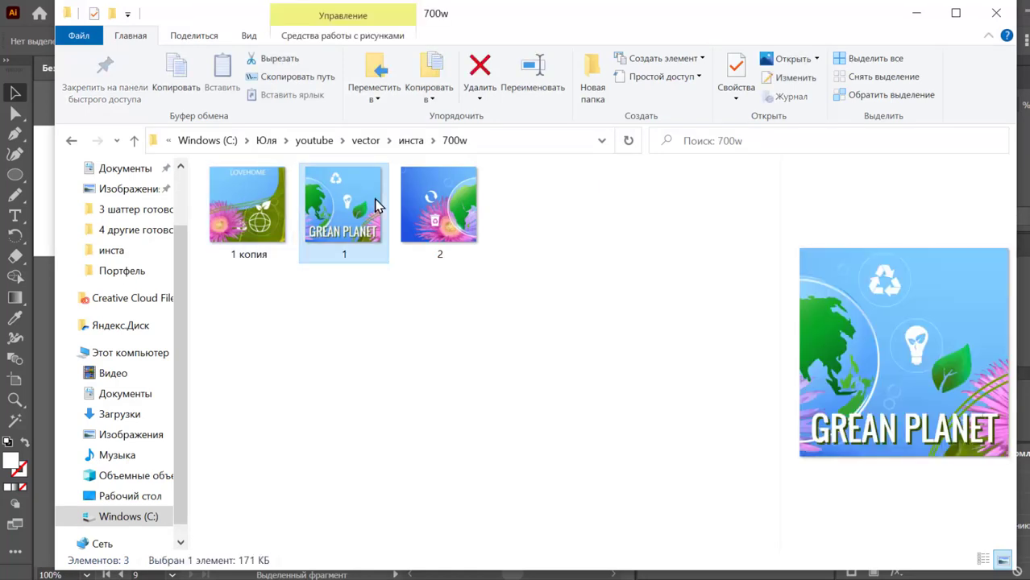
click(430, 219)
click(426, 328)
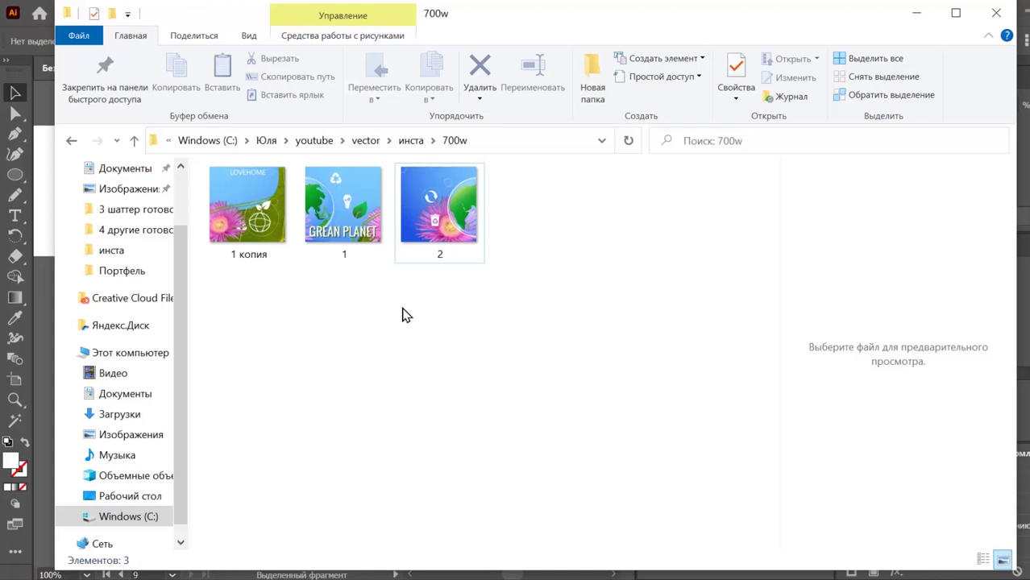
Rename the LOVEHOME tile to 1 and GREAN PLANET to 2, accepting the name-clash prompts.
click(258, 250)
click(256, 256)
text(1)
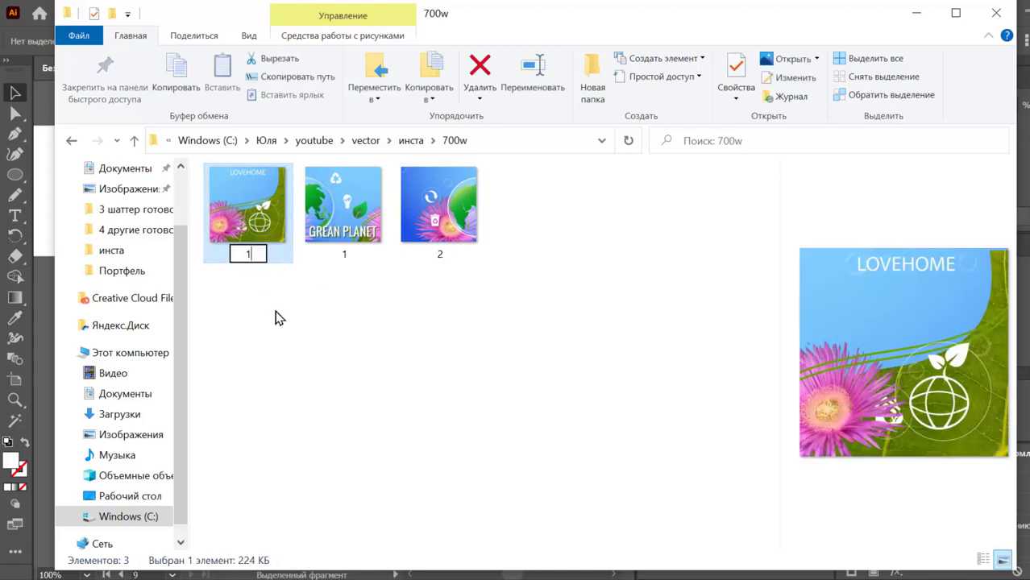
click(355, 262)
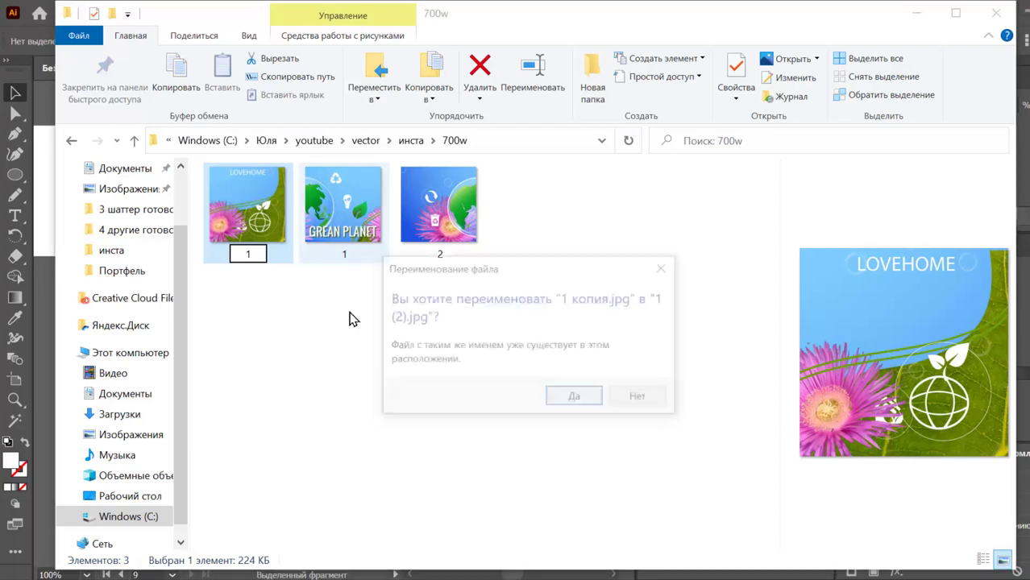
click(584, 400)
click(315, 250)
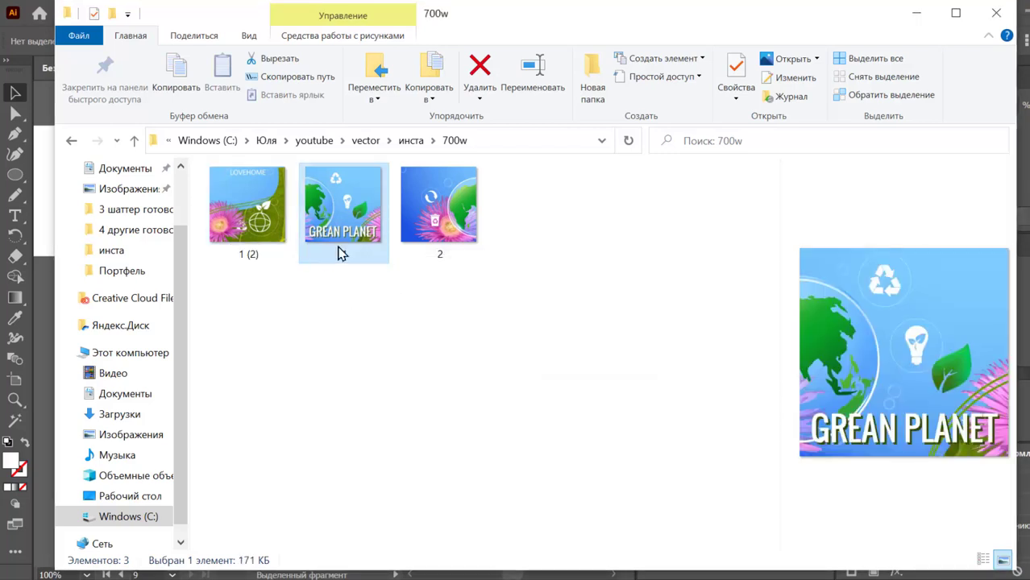
click(347, 258)
text(2)
click(389, 318)
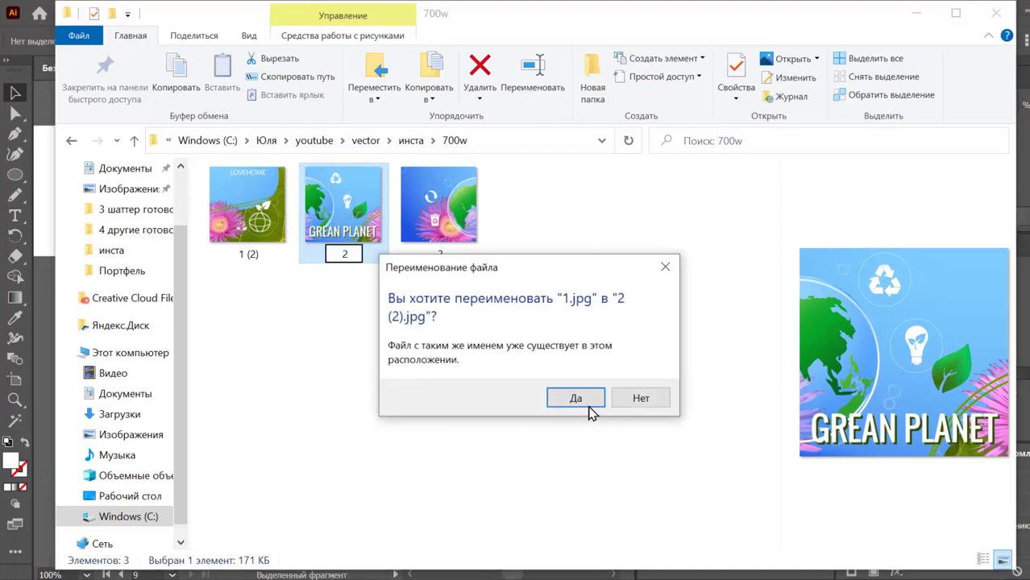
click(593, 408)
Rename the blue globe tile to 3, then finalize LOVEHOME as 1 and GREAN PLANET as 2.
click(434, 256)
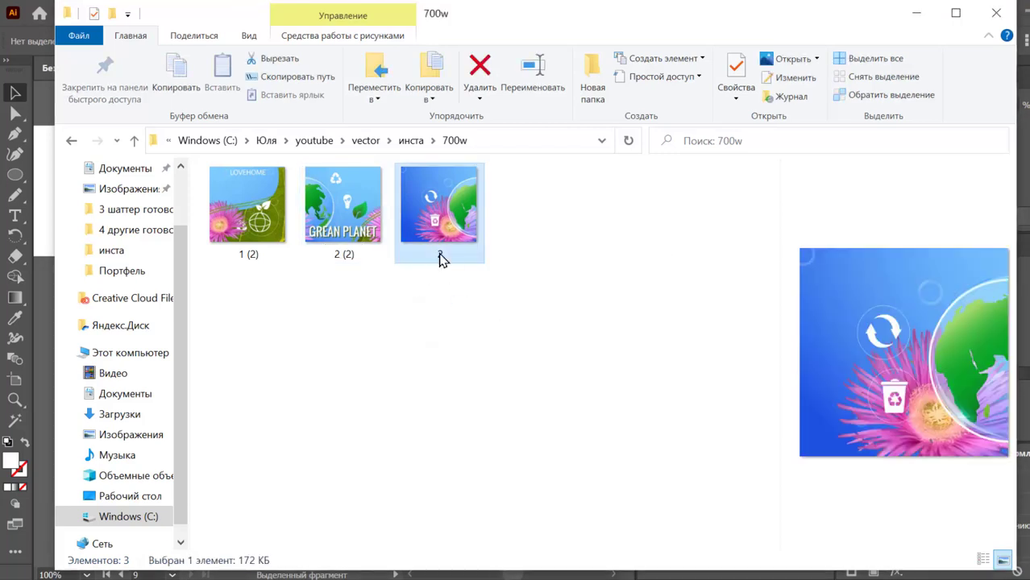
key(F2)
text(3)
click(271, 294)
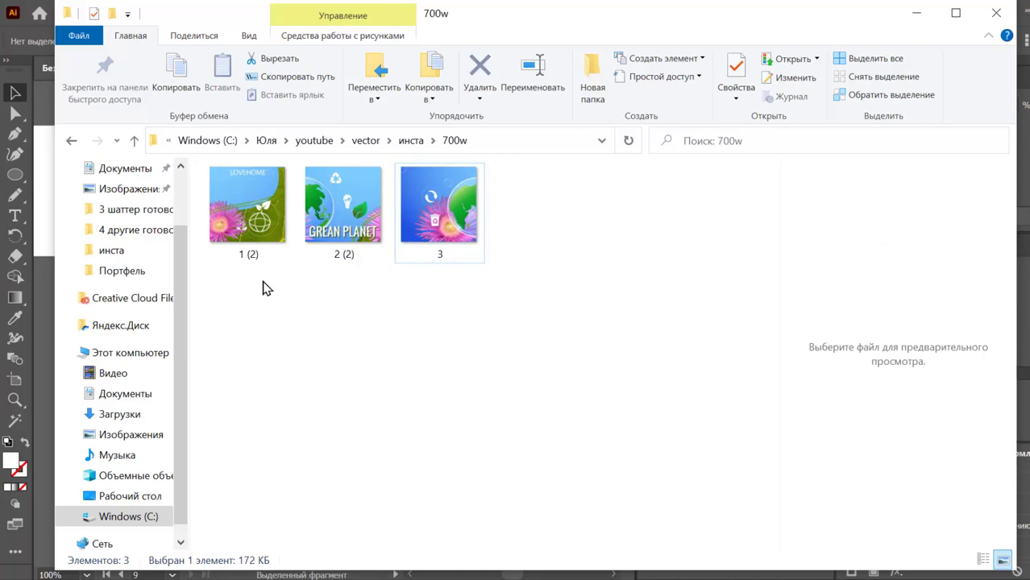
key(F2)
text(1)
click(348, 282)
click(350, 259)
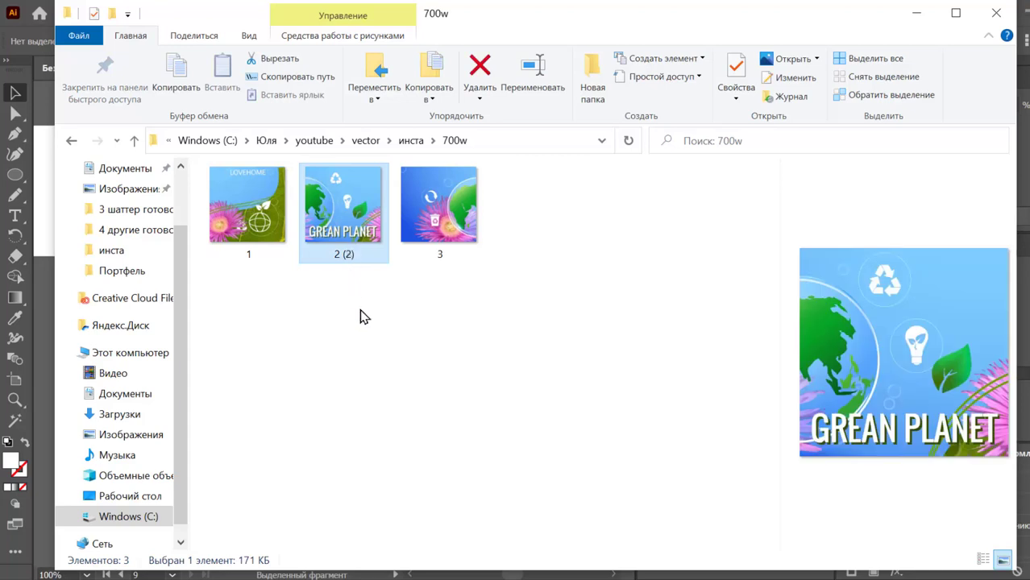
key(F2)
text(2)
key(Return)
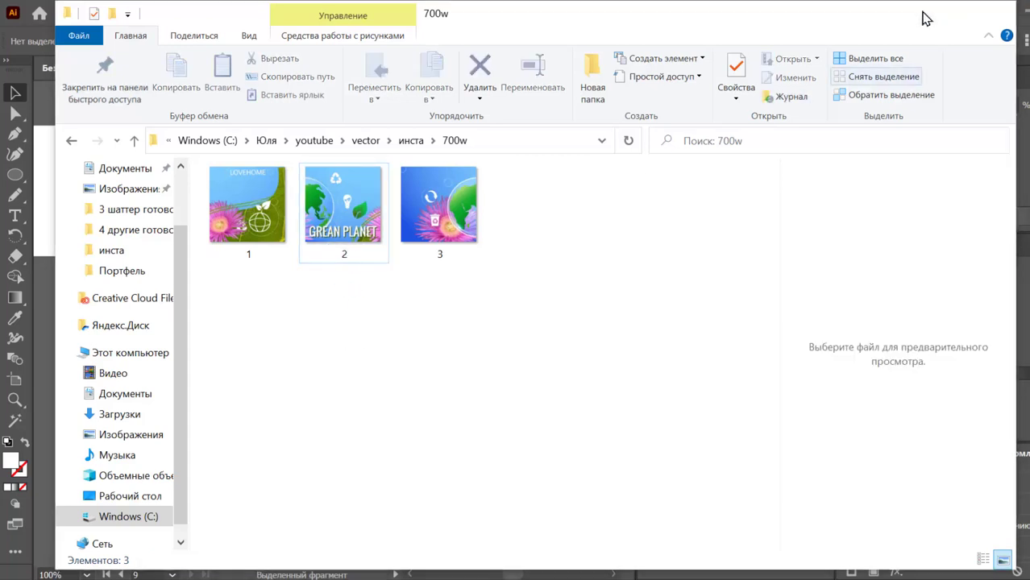
click(925, 14)
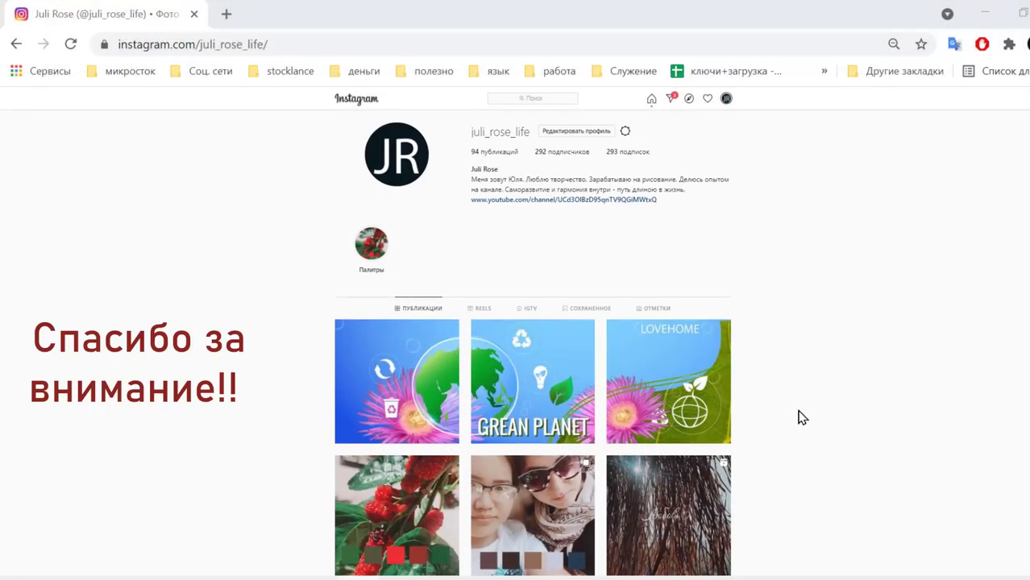
Zoom into the Instagram profile and scroll to the three eco tiles forming the top grid row.
key(ctrl+plus)
scroll(814, 390, down, 3)
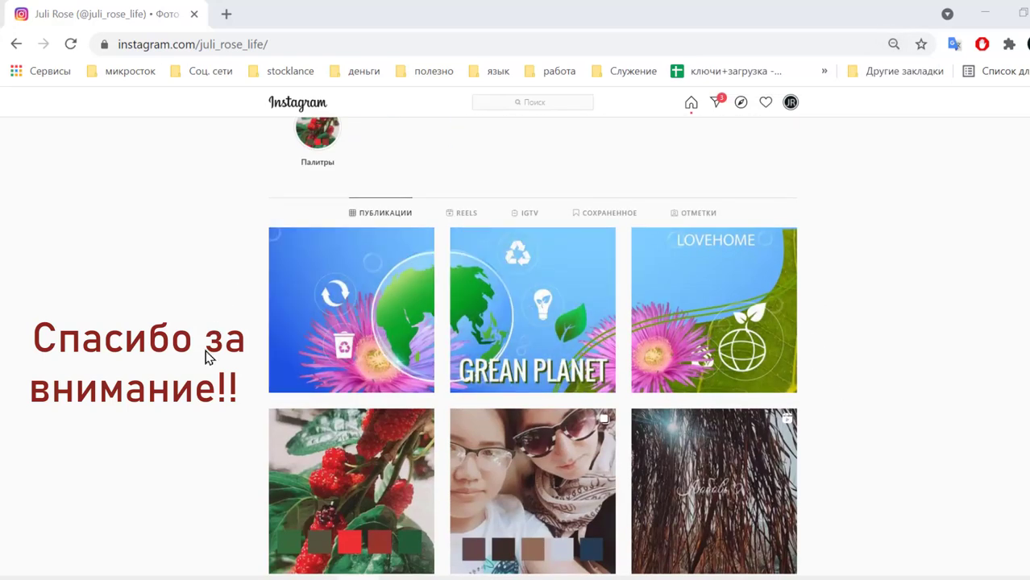
scroll(206, 356, down, 2)
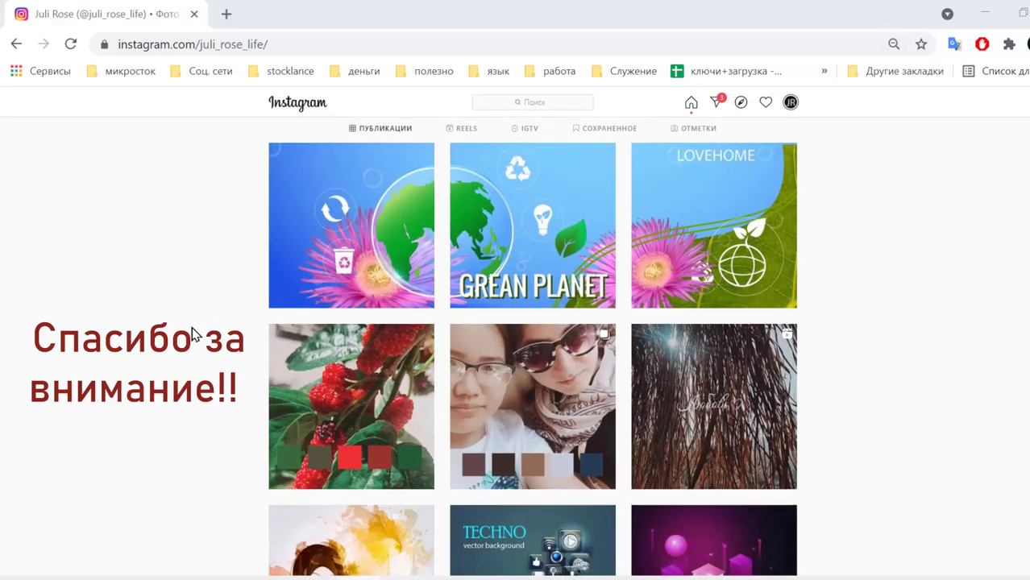
scroll(193, 331, up, 1)
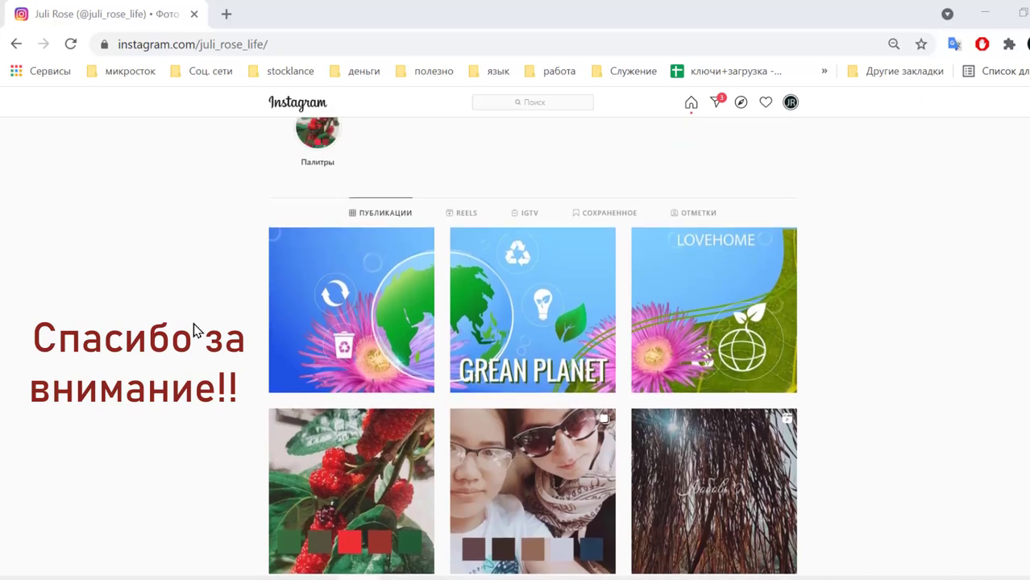